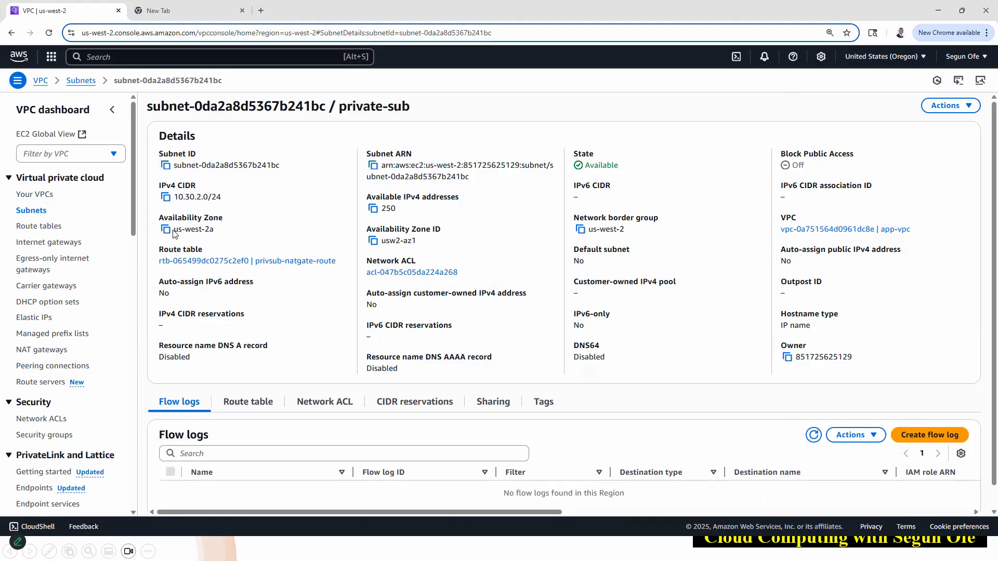
Review the private-sub subnet's availability zone, IPv4 CIDR and the VPC it belongs to.
triple_click(200, 229)
left_click_drag(225, 200, 174, 202)
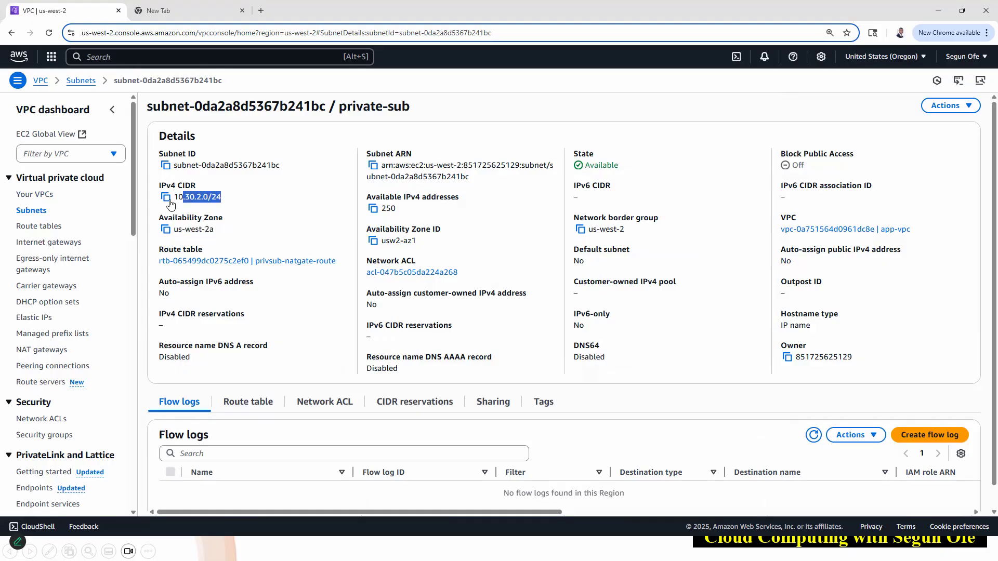
left_click_drag(916, 232, 881, 230)
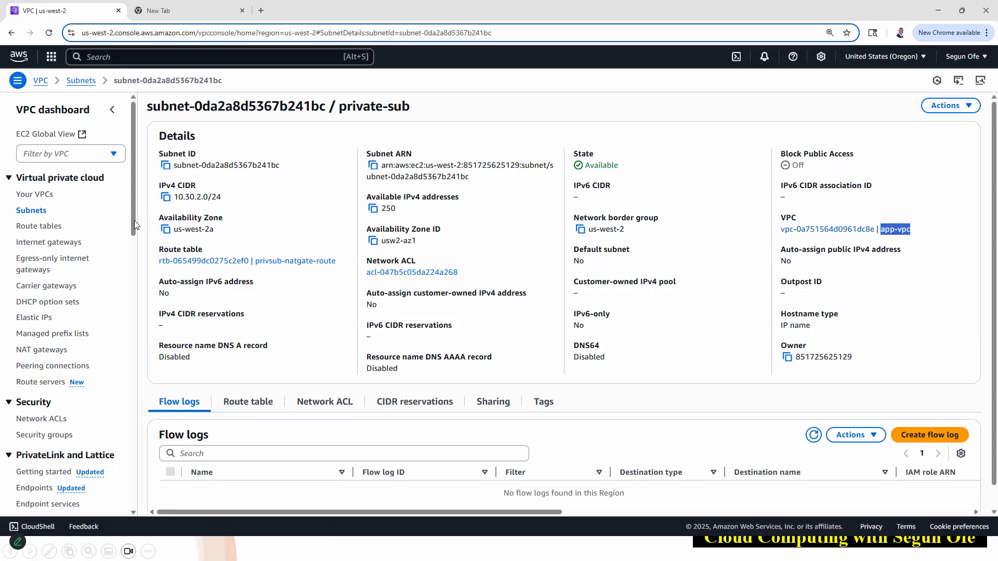
Open the details of the public-sub subnet and review its availability zone and IPv4 CIDR.
left_click(39, 210)
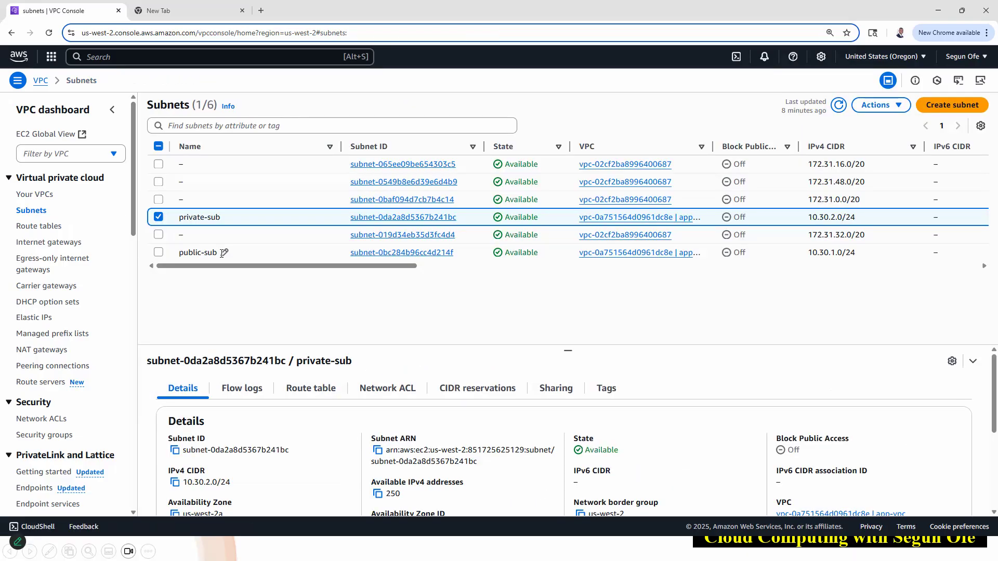
left_click(386, 253)
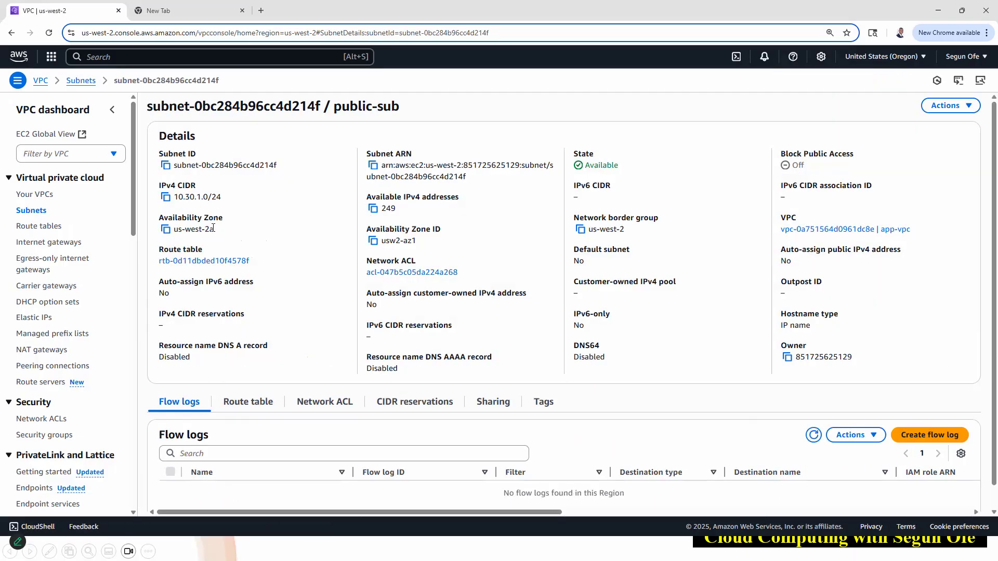
left_click_drag(213, 229, 175, 235)
left_click_drag(221, 198, 176, 201)
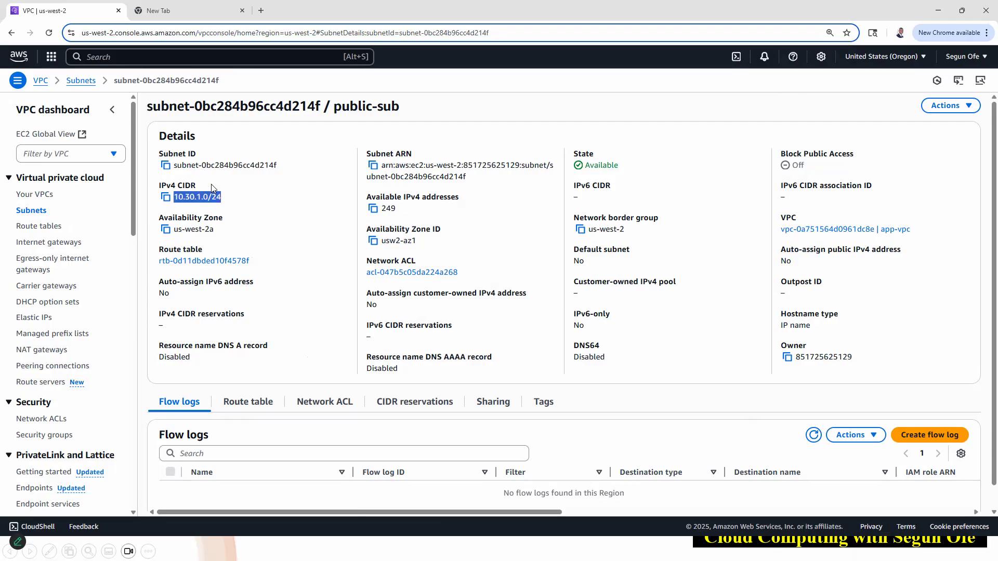
Check which VPC the app-igw internet gateway is attached to and bring up the list of NAT gateways.
left_click(52, 243)
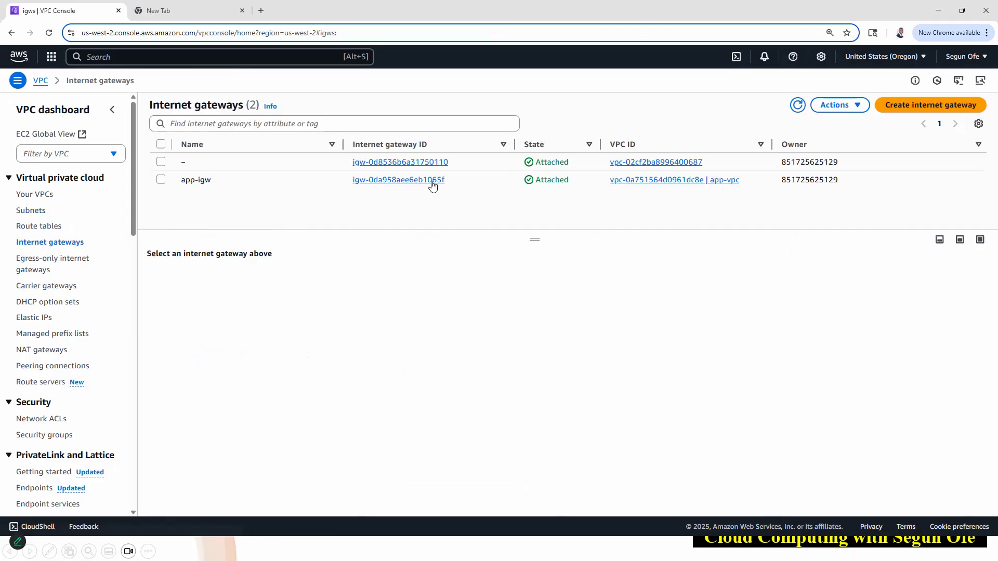
left_click_drag(743, 183, 707, 182)
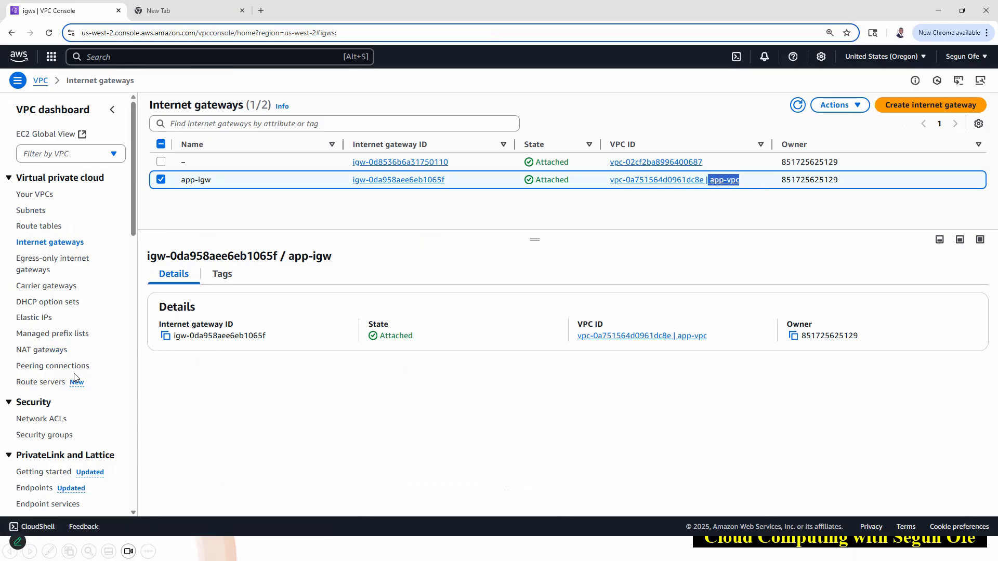
scroll(47, 377, "down", 1)
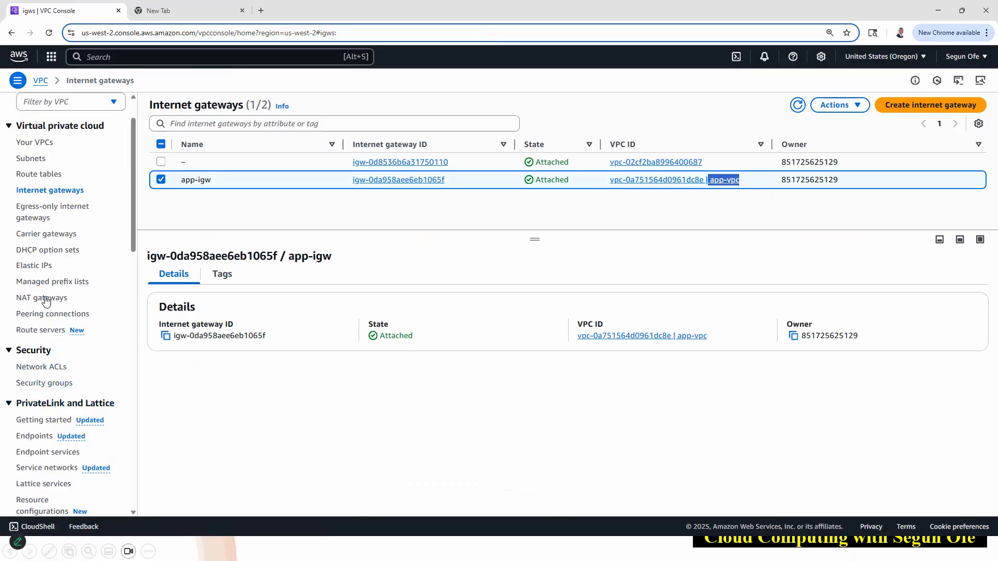
left_click(44, 298)
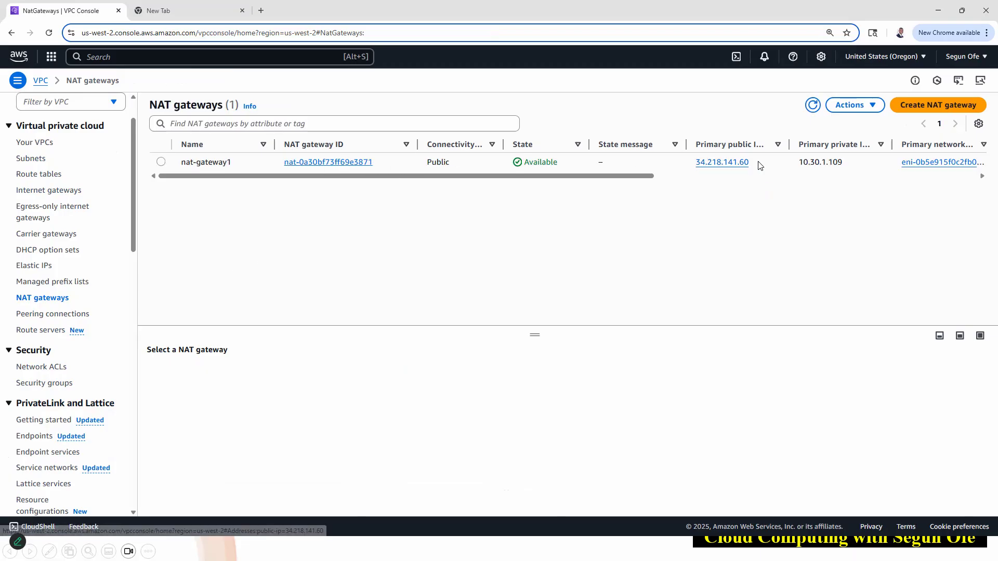
Inspect the Elastic IP allocation setting in the NAT gateway creation form and leave it without creating a gateway.
left_click(934, 107)
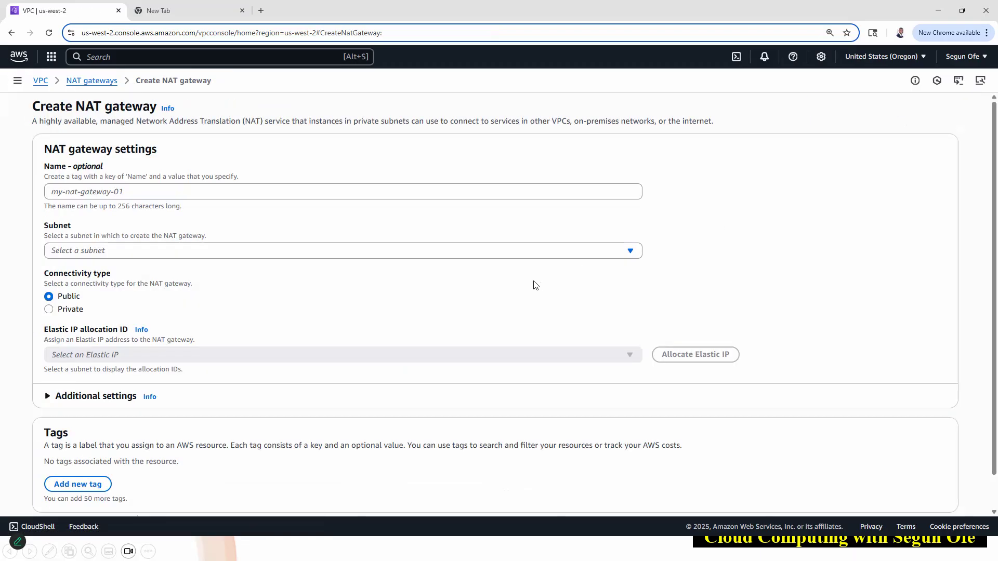
scroll(62, 294, "down", 1)
left_click_drag(46, 295, 208, 300)
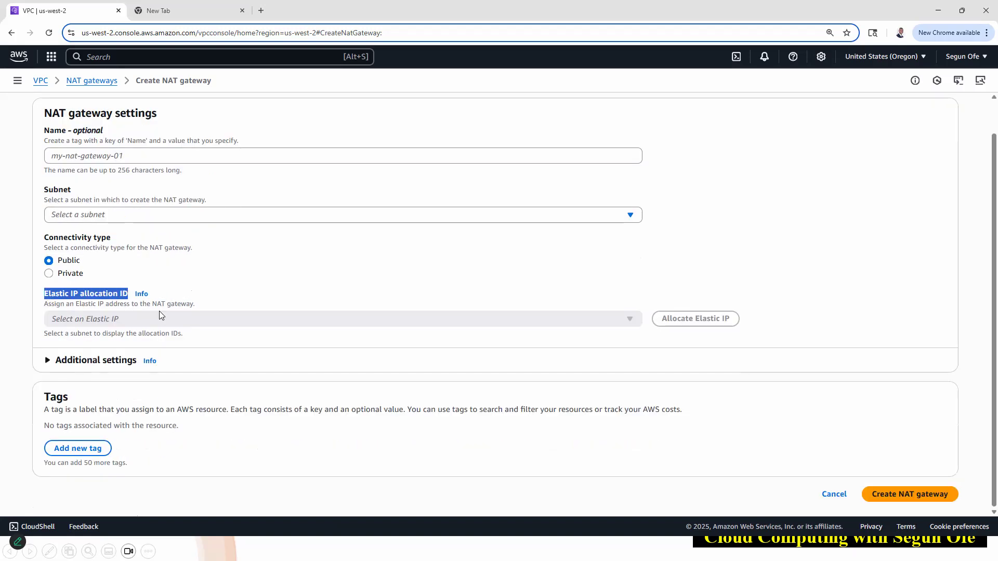
left_click(40, 81)
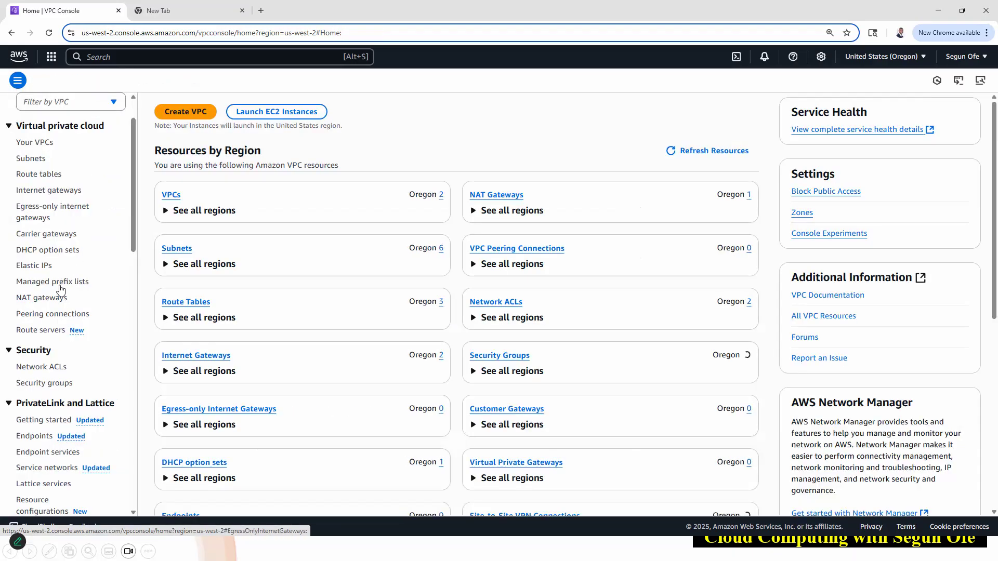
Open the route table associated with public-sub and examine its routes, especially the internet gateway target for 0.0.0.0/0.
left_click(41, 175)
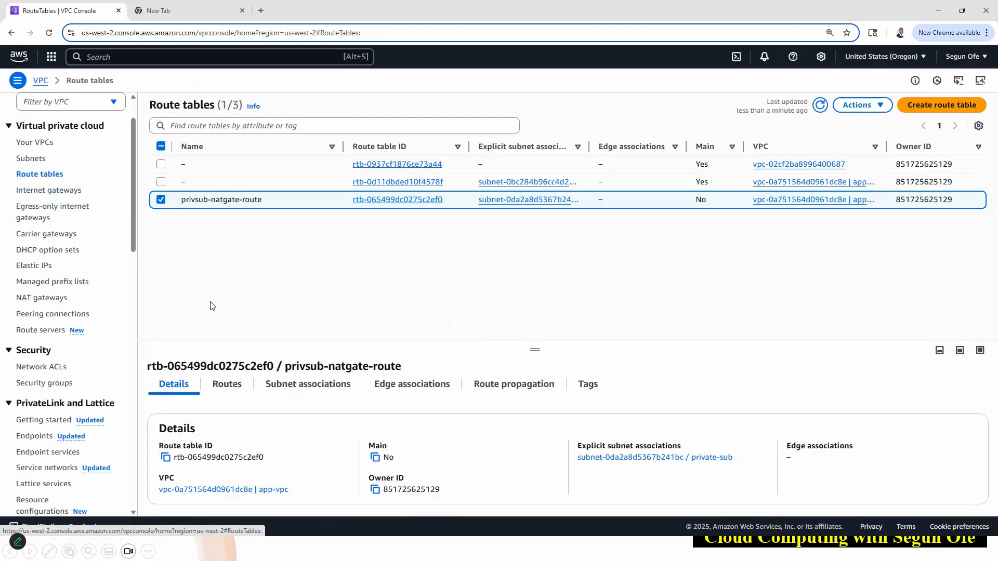
left_click_drag(343, 182, 587, 183)
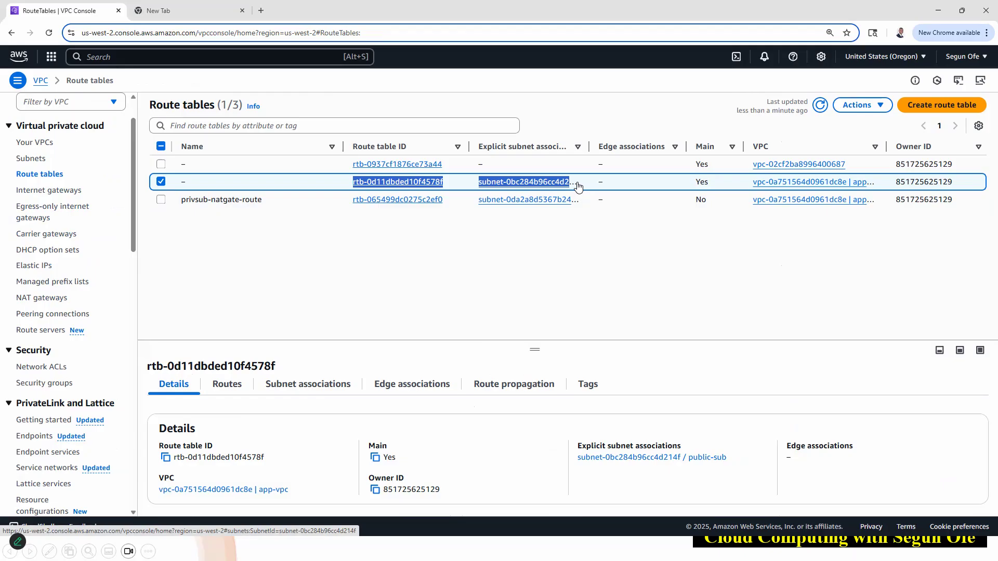
left_click(414, 182)
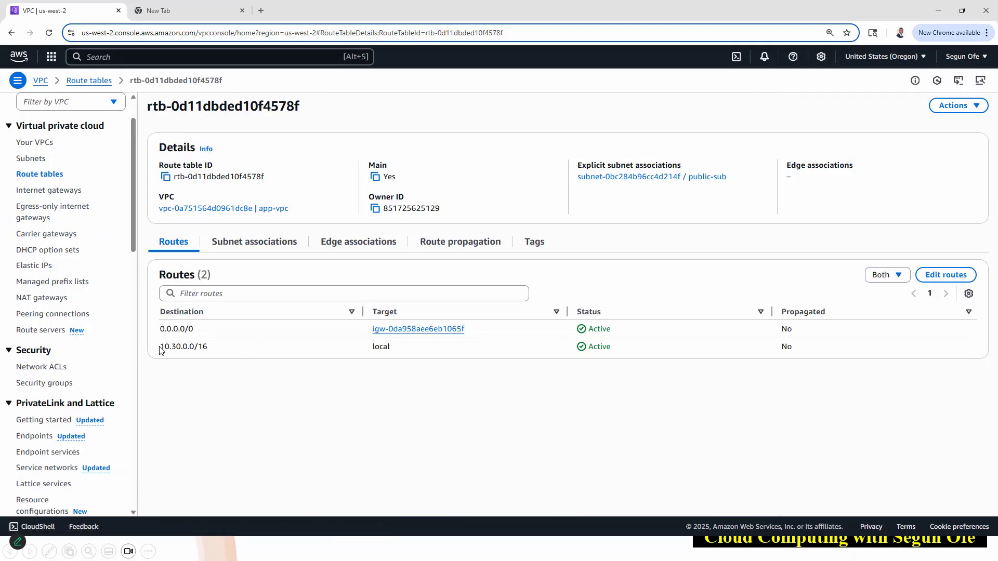
triple_click(619, 347)
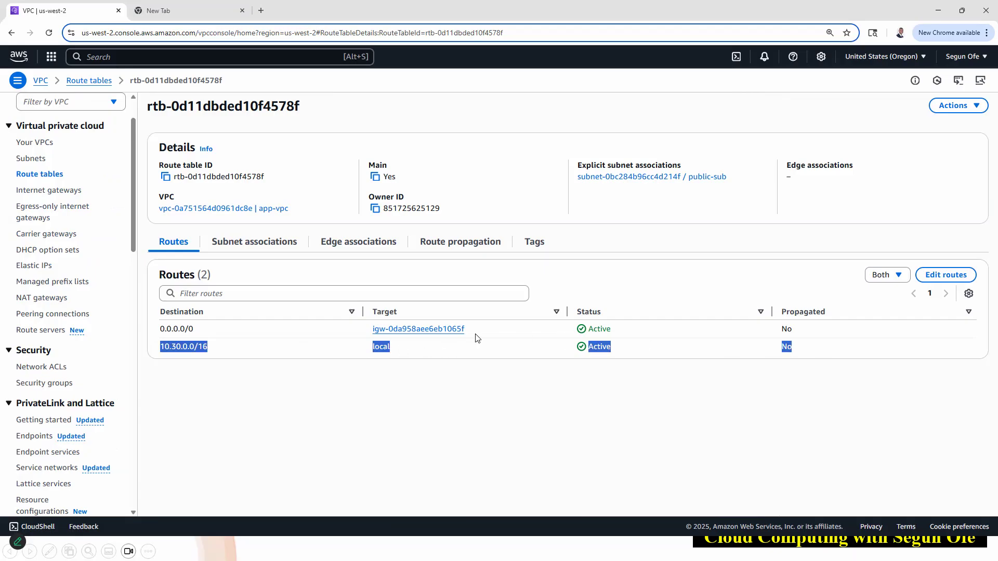
left_click_drag(478, 330, 156, 331)
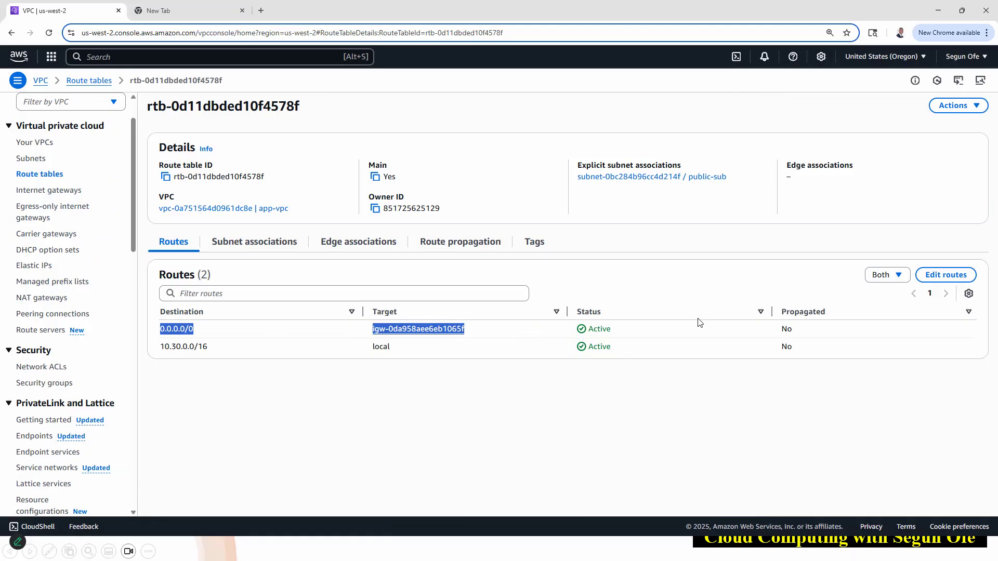
left_click(492, 334)
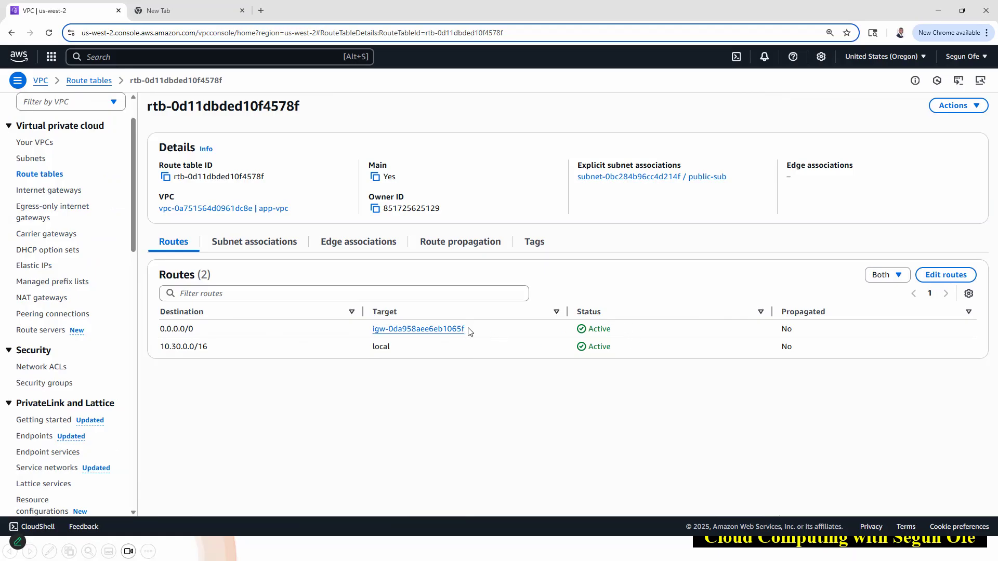
left_click_drag(201, 334, 167, 332)
left_click_drag(465, 328, 368, 338)
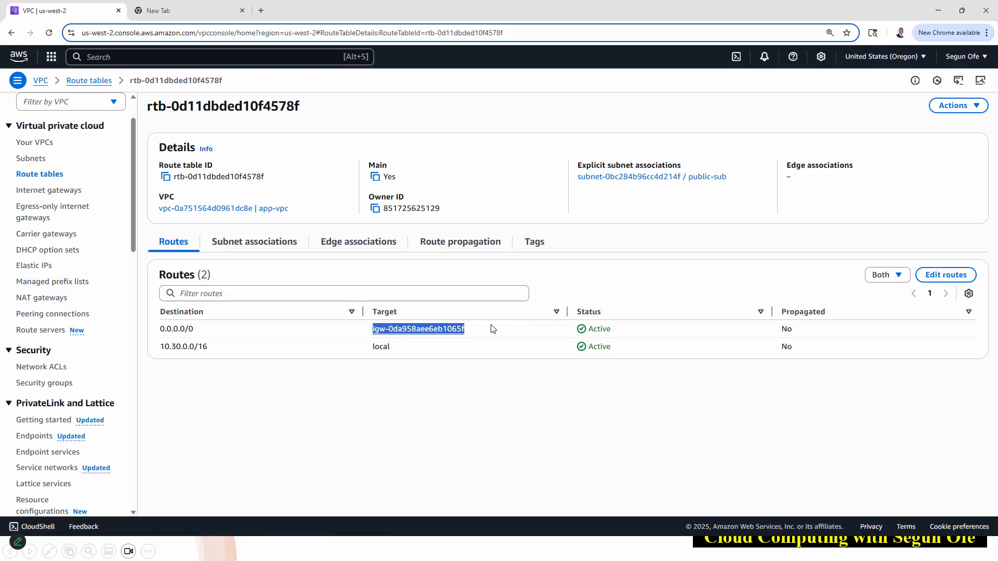
left_click(517, 329)
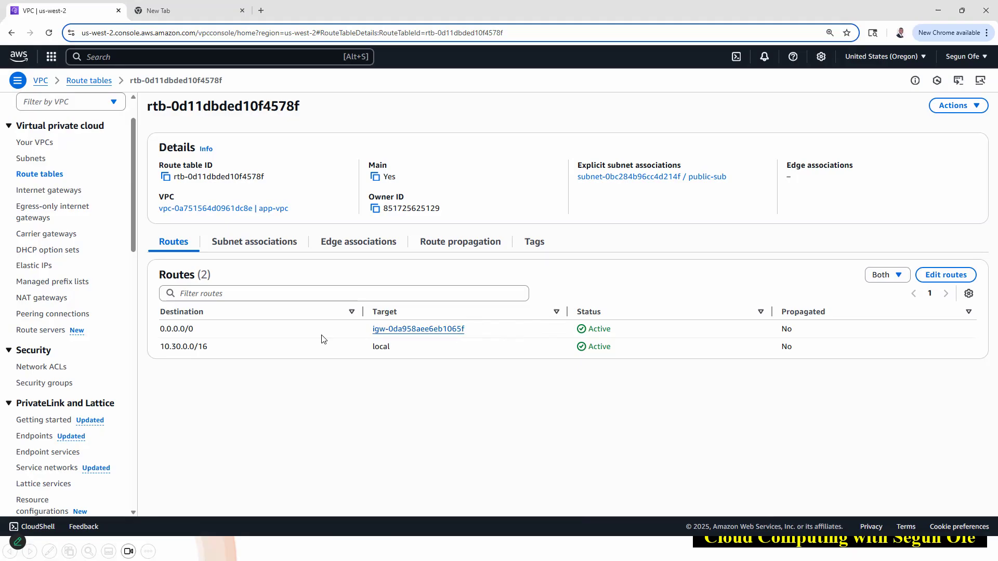
Compare the public route table's 0.0.0.0/0 destination with the local route for 10.30.0.0/16.
left_click_drag(199, 331, 158, 334)
left_click(215, 348)
left_click_drag(411, 348, 392, 347)
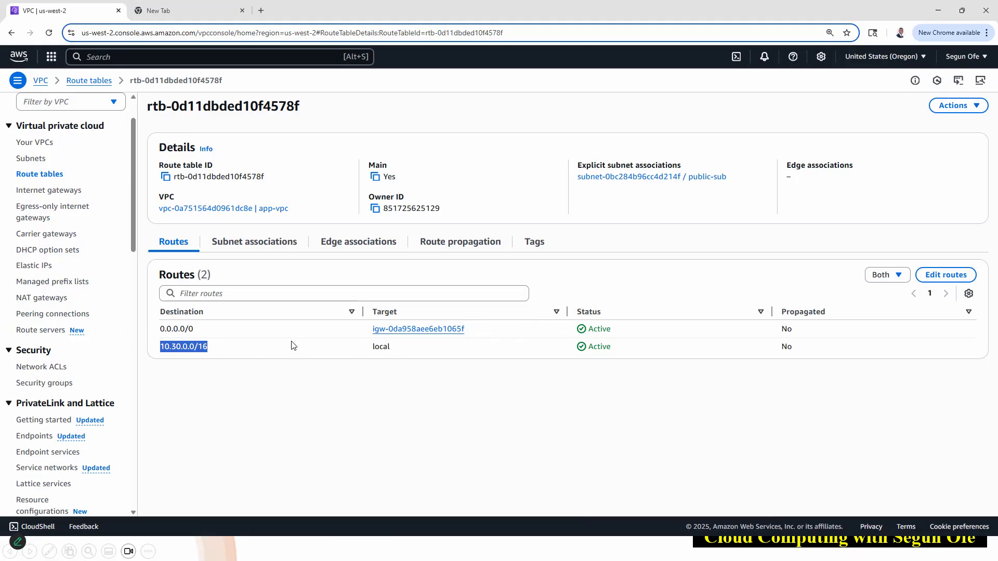
left_click(366, 348)
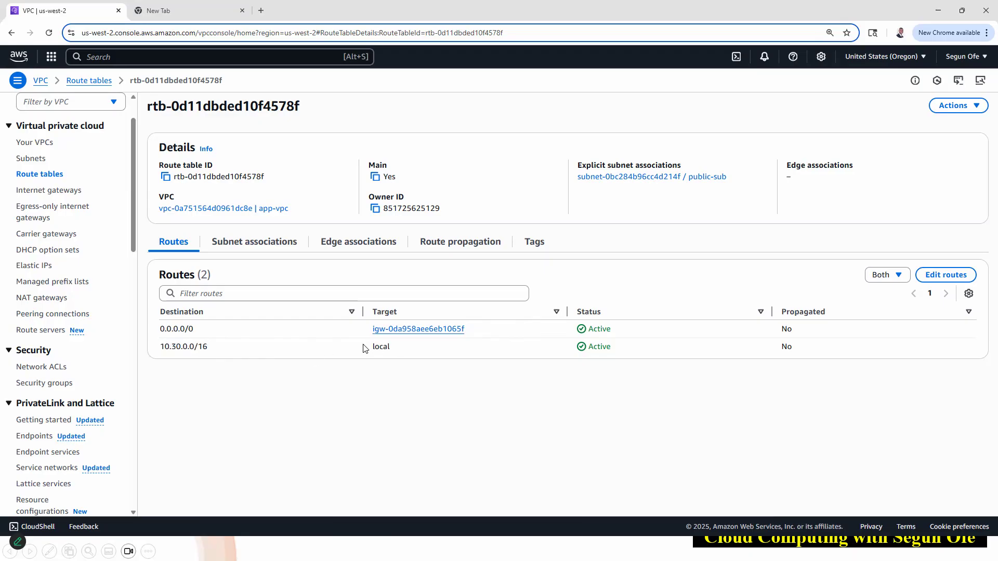
left_click_drag(391, 346, 360, 344)
left_click(391, 347)
Open the privsub-natgate-route route table and check which subnet is explicitly associated with it.
left_click(57, 174)
left_click(419, 200)
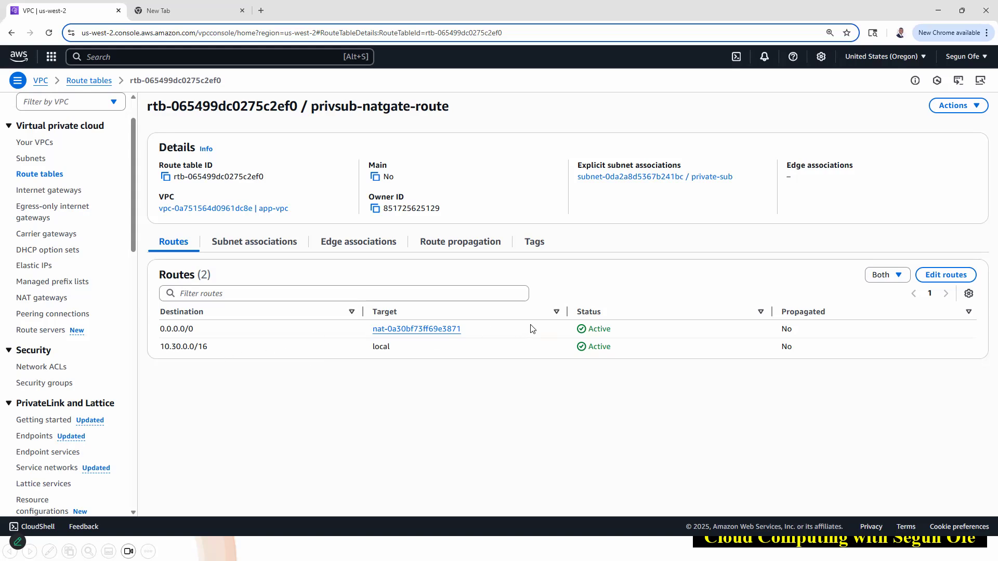
left_click(262, 246)
left_click_drag(202, 329, 158, 332)
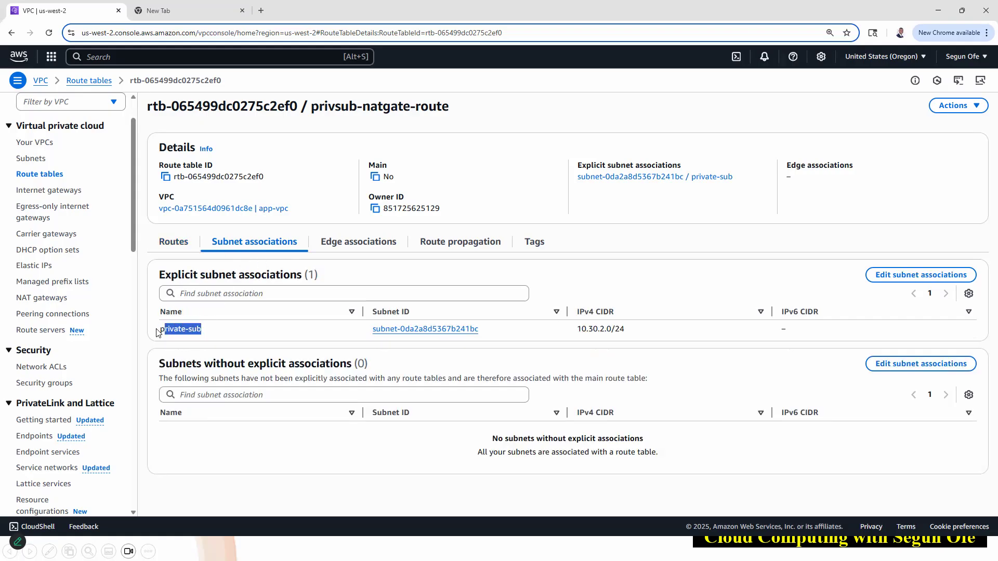
Examine the 0.0.0.0/0 destination and NAT gateway target in the routes of privsub-natgate-route.
left_click(180, 248)
left_click_drag(203, 334, 185, 332)
left_click_drag(462, 329, 368, 334)
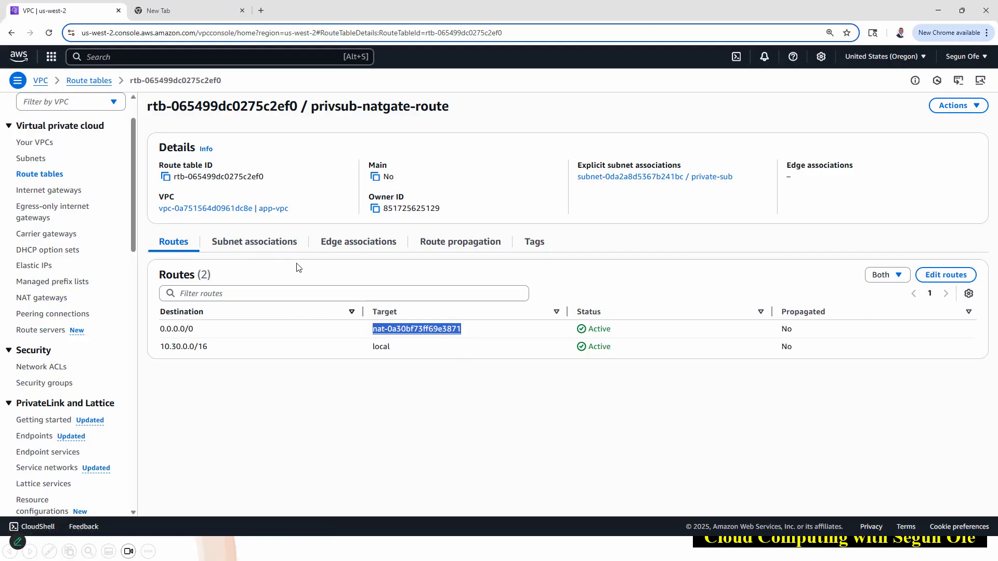
left_click(192, 326)
left_click_drag(196, 333, 158, 333)
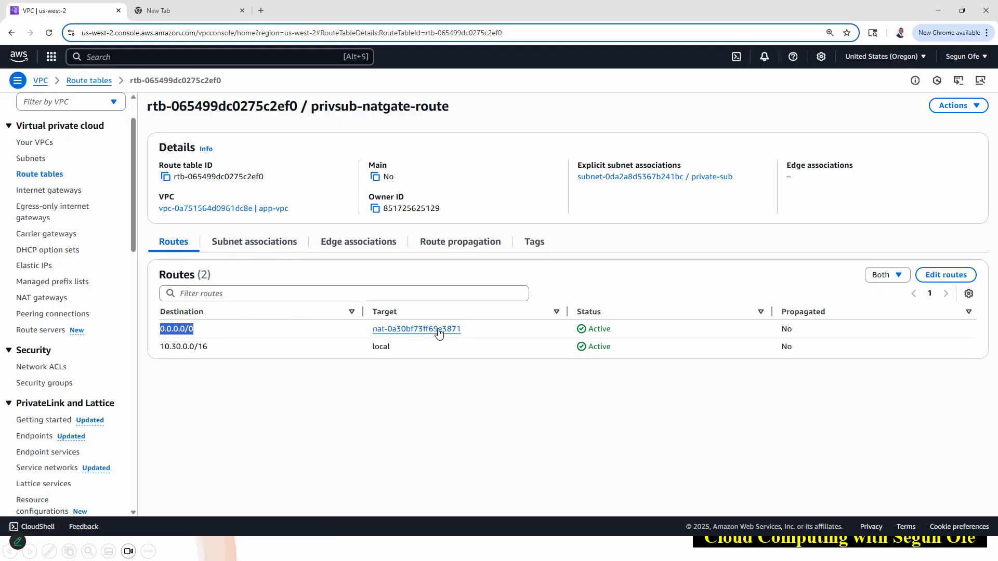
Examine the local route for 10.30.0.0/16 in the privsub-natgate-route table.
left_click_drag(394, 347, 159, 349)
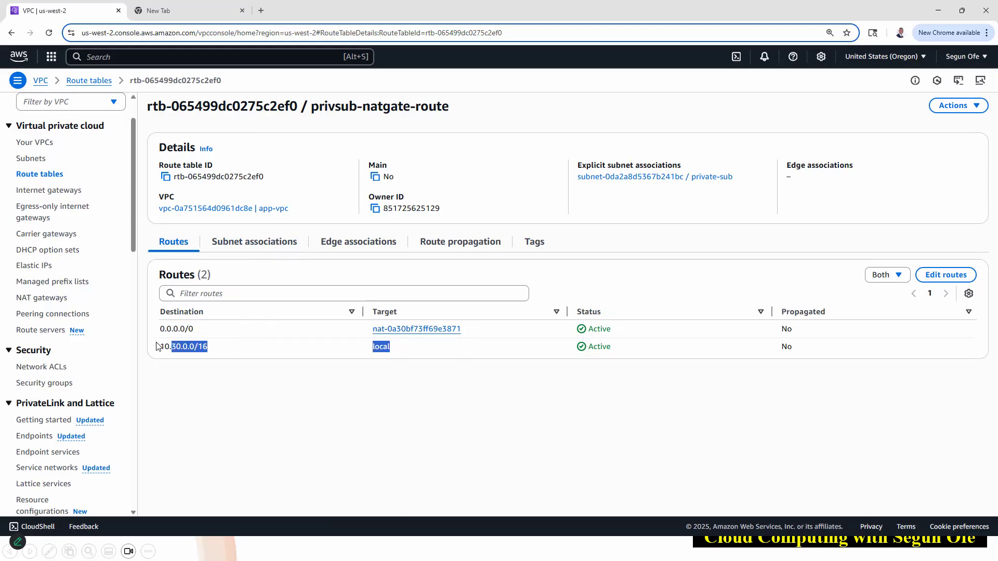
left_click(411, 351)
left_click_drag(219, 351, 159, 352)
left_click(408, 351)
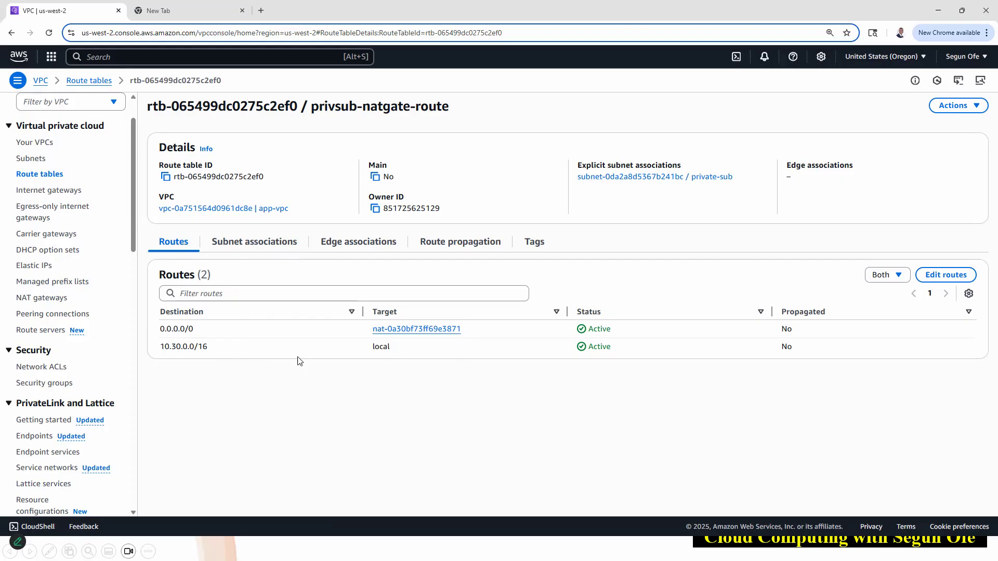
left_click_drag(406, 350, 77, 312)
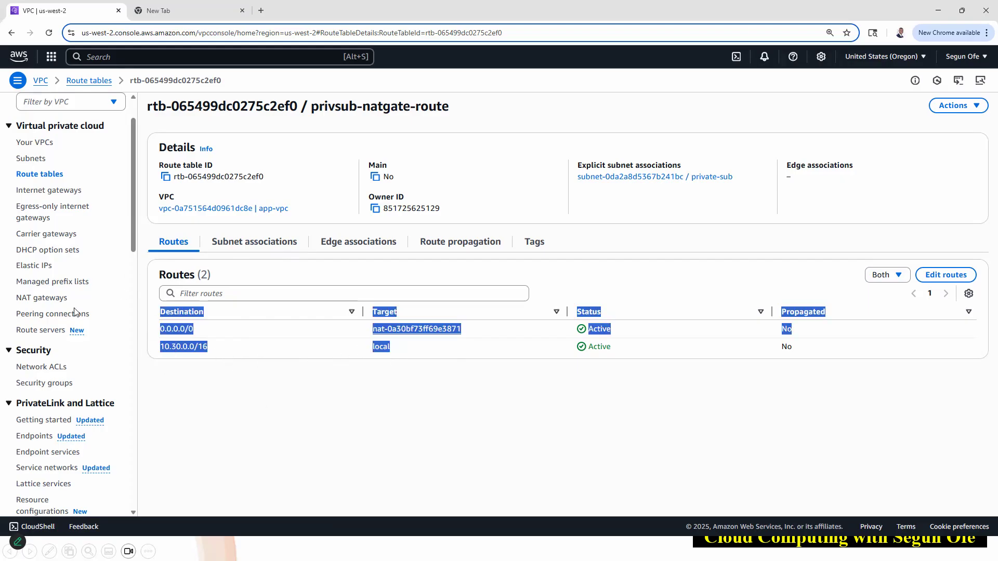
Switch to the EC2 service and list the running instances.
left_click(139, 57)
type("ec3")
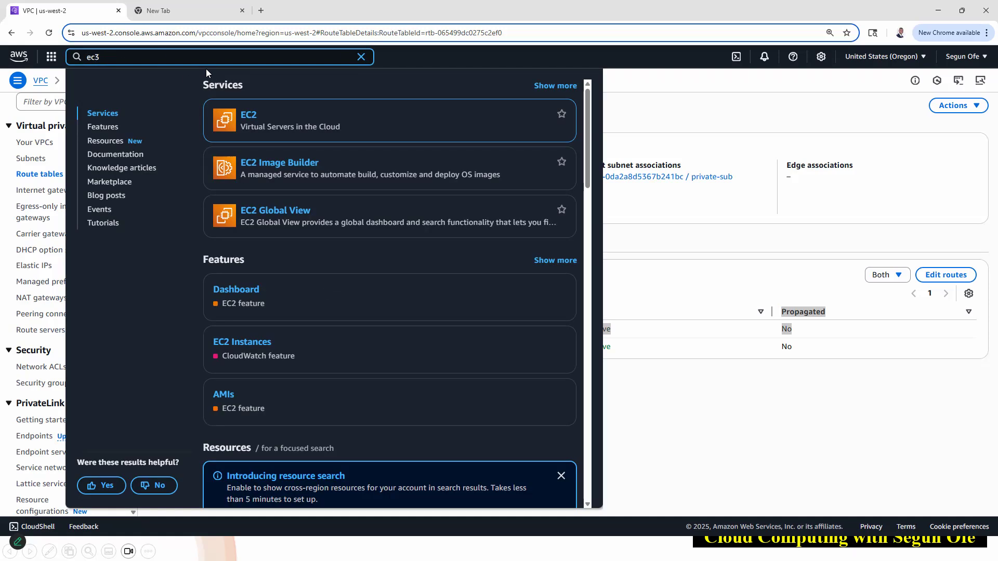
key("BackSpace")
left_click(285, 112)
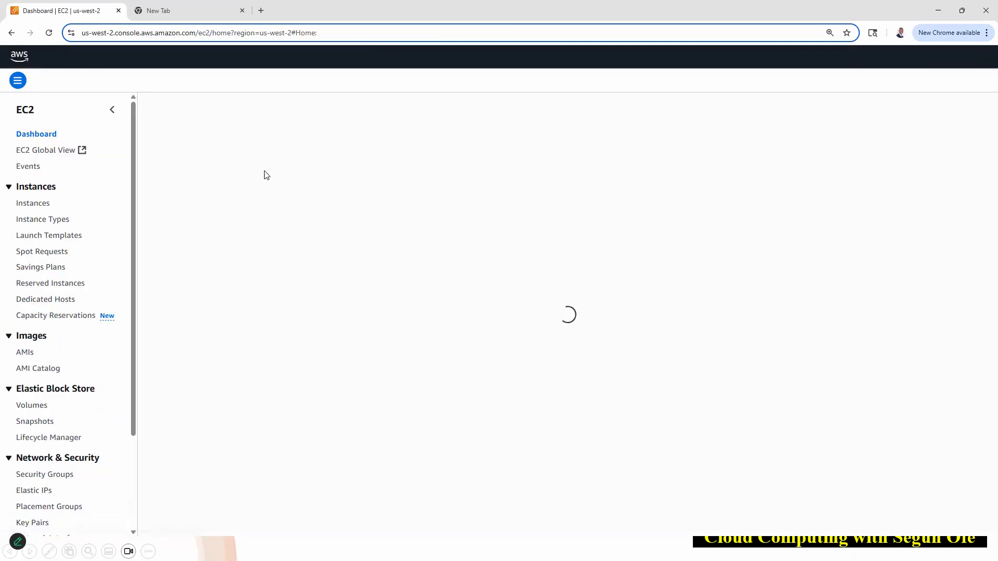
left_click(216, 191)
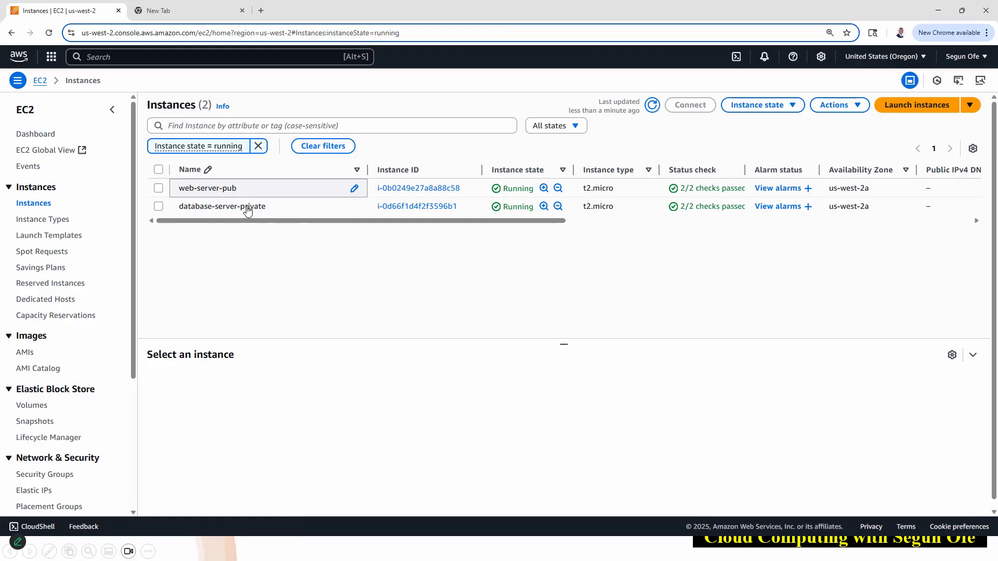
Review the instance summary of web-server-pub, and open the summary of database-server-private.
left_click(418, 188)
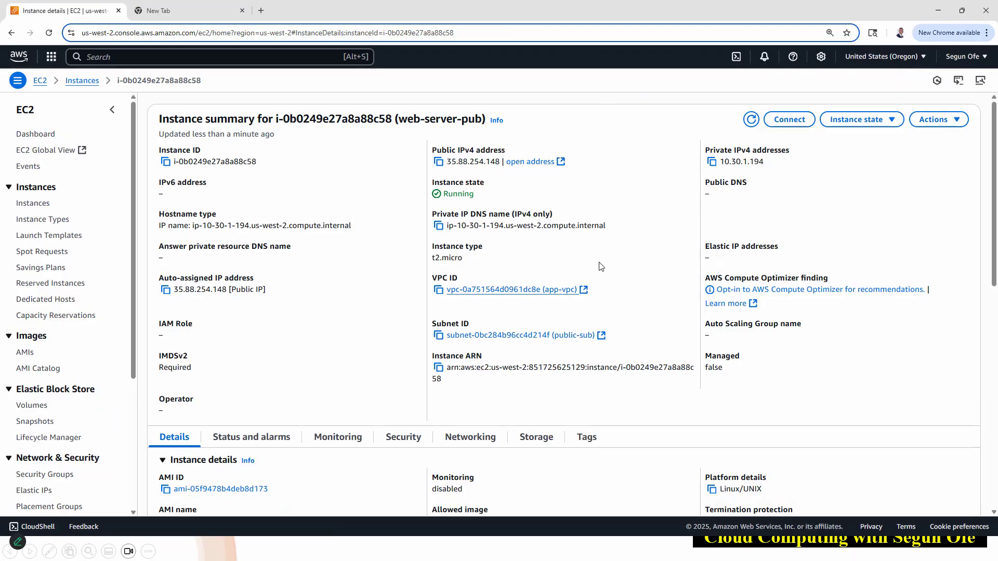
left_click(82, 80)
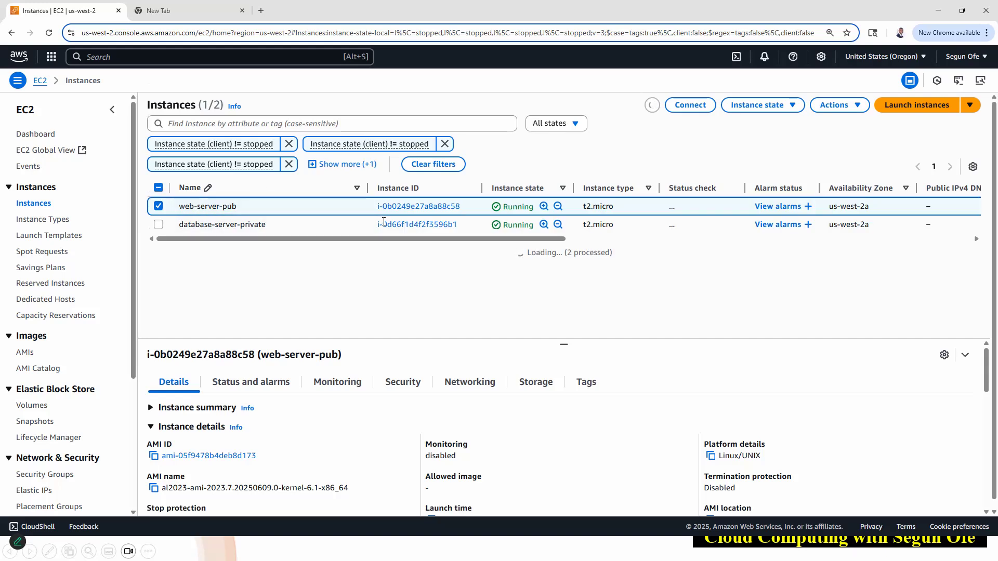
left_click(413, 225)
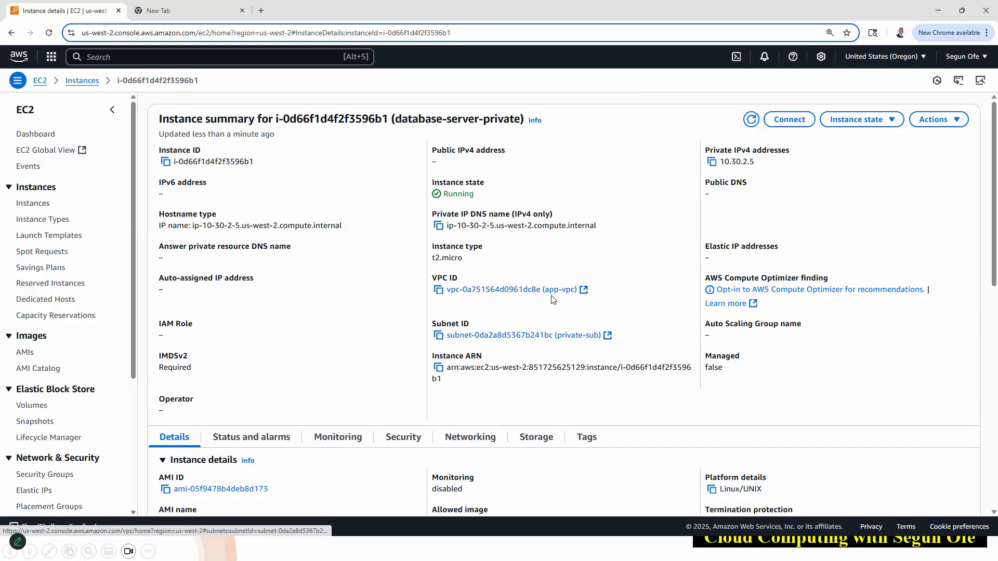
Examine the public and private IPv4 address fields of database-server-private, and review the VPC architecture diagram slide.
double_click(433, 161)
left_click_drag(760, 164, 720, 165)
double_click(747, 164)
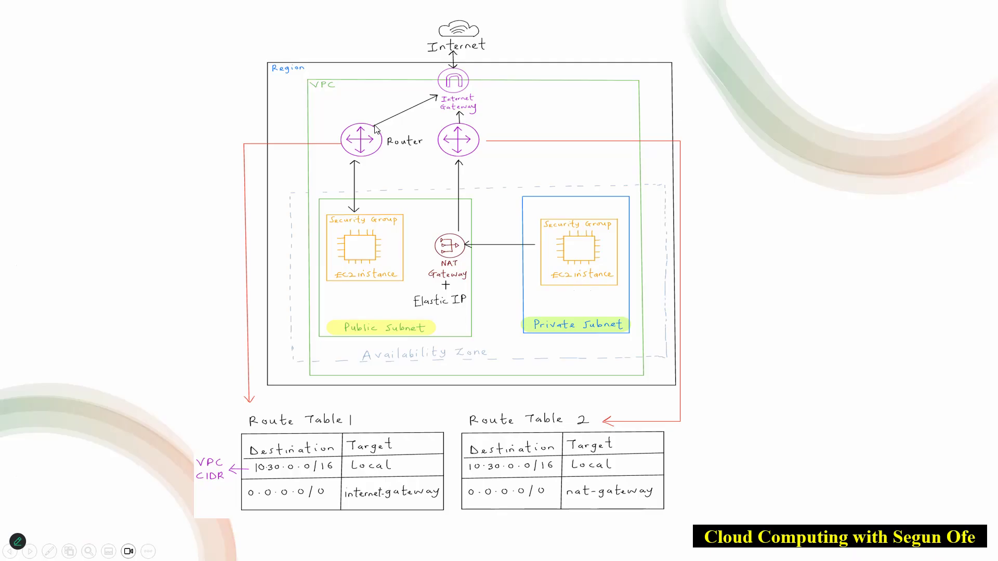
key("Right")
key("Left")
Open the SSH client connection instructions for database-server-private and copy the example SSH command.
key("alt+Tab")
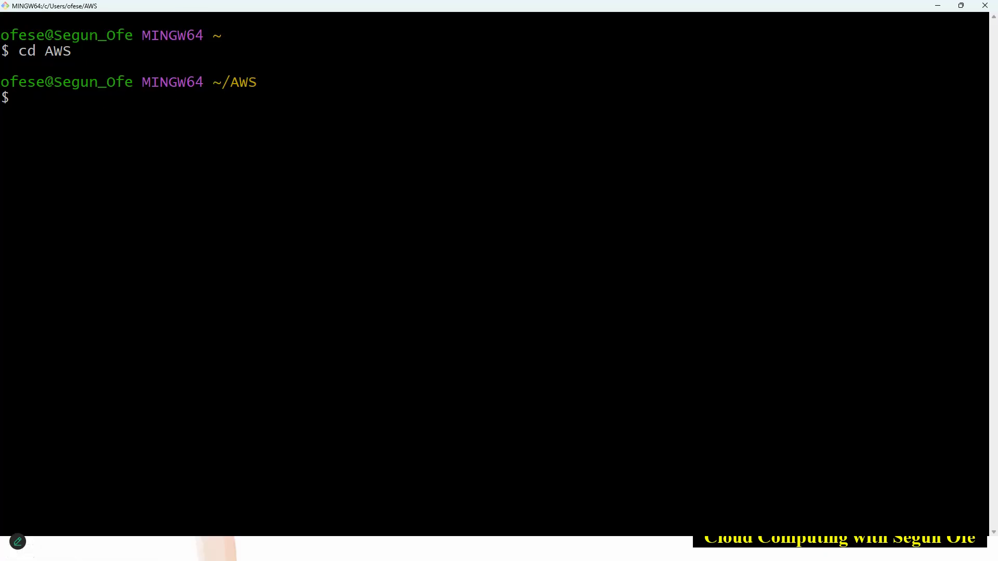
key("alt+Tab")
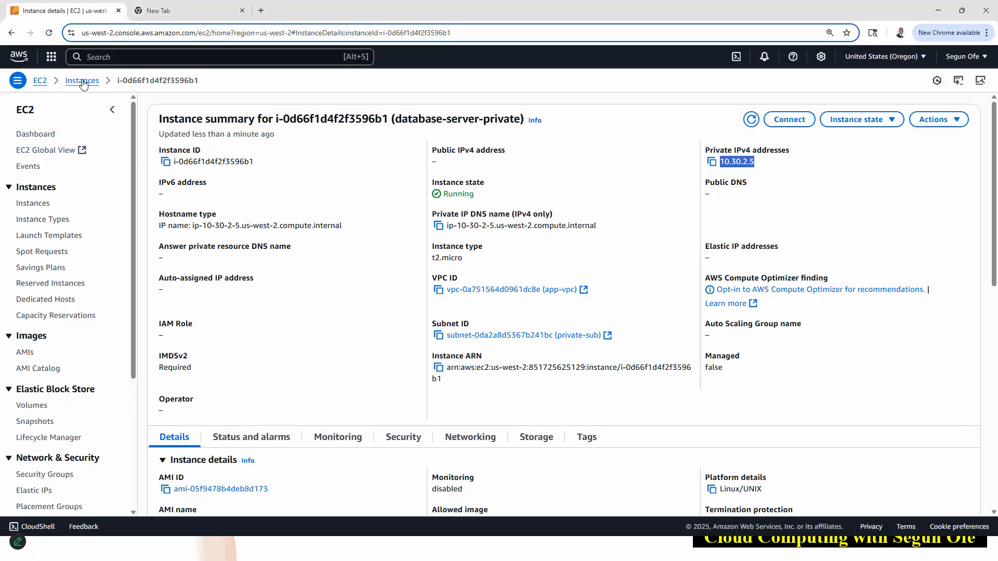
left_click(722, 158)
left_click(776, 124)
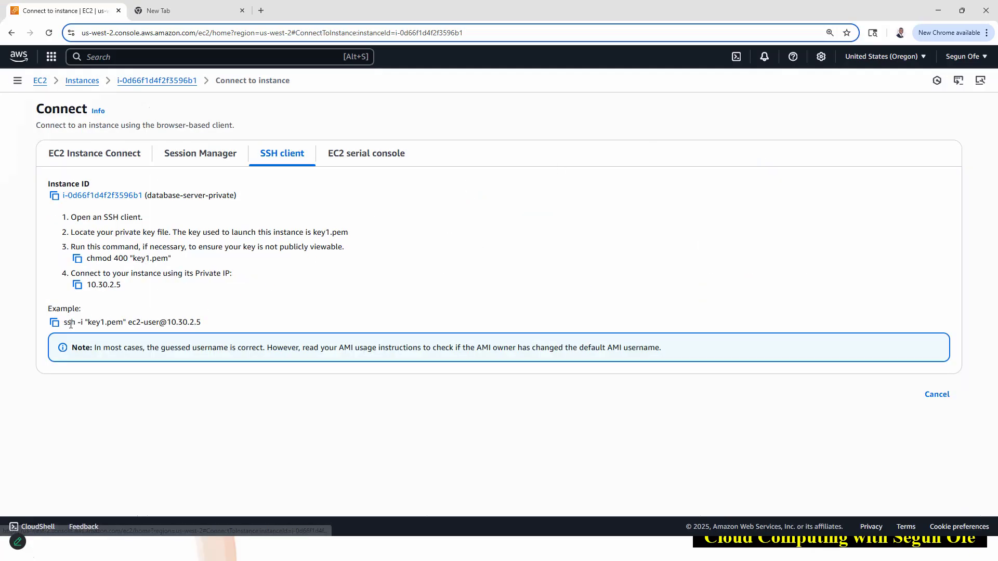
left_click(54, 322)
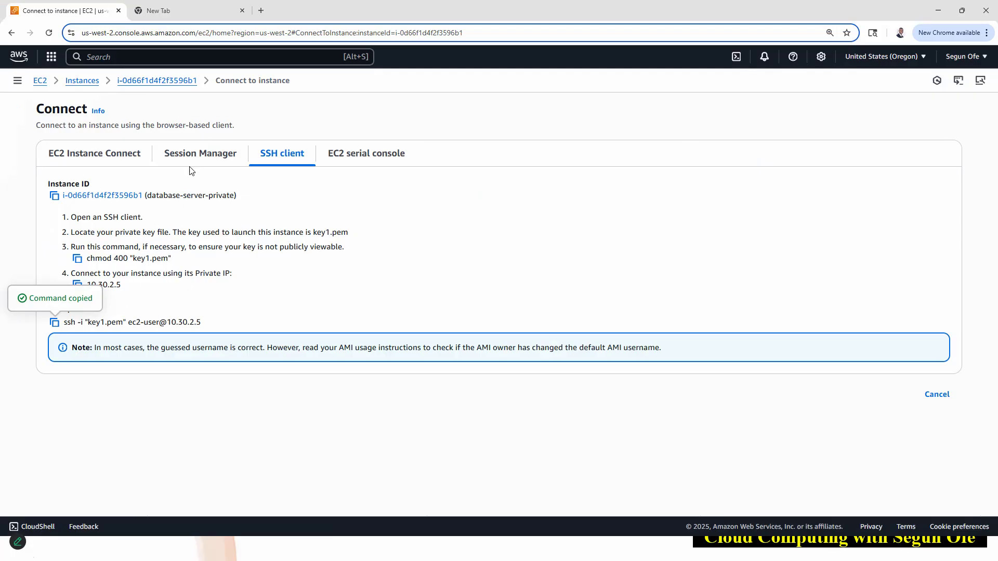
left_click(55, 322)
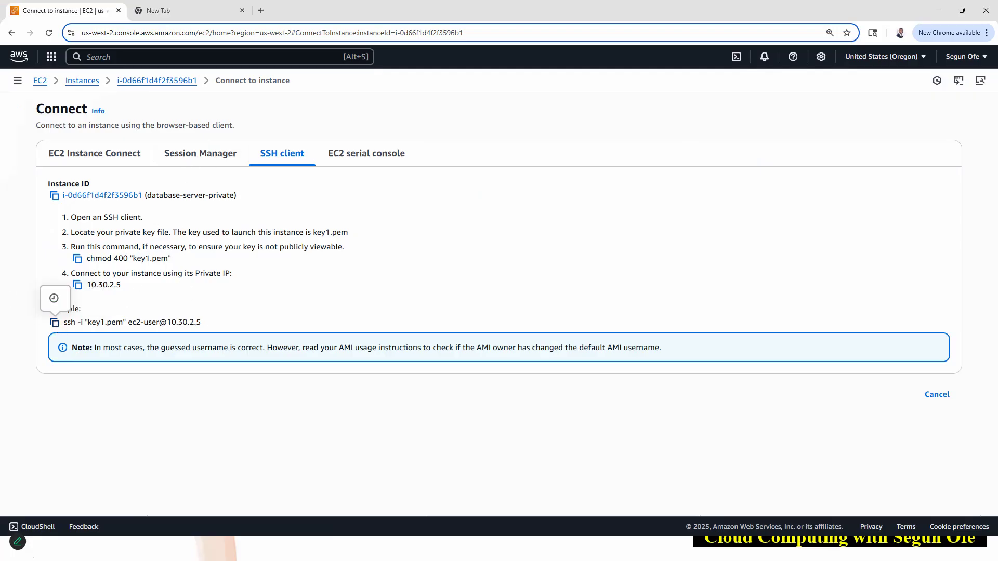
key("alt+Tab")
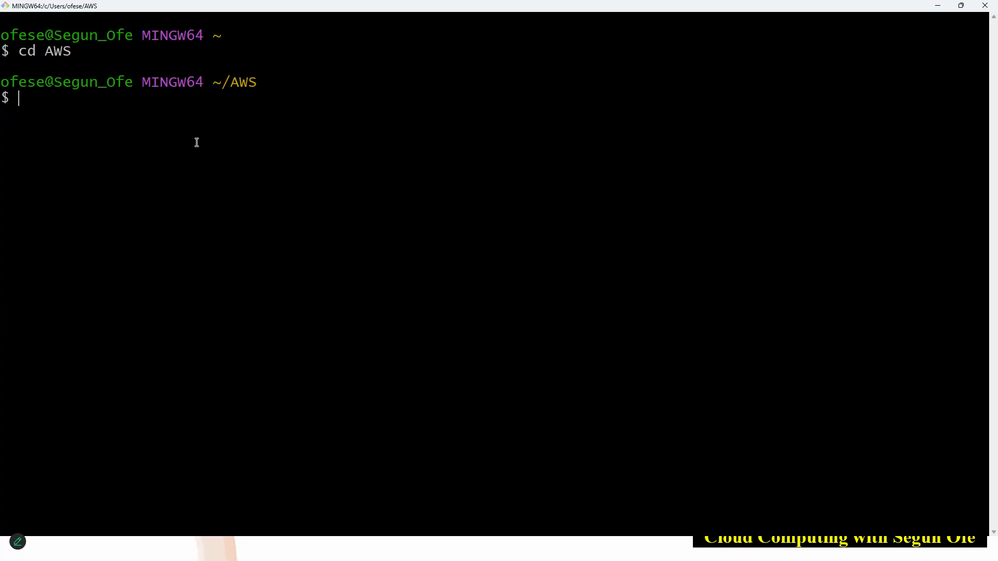
right_click(94, 103)
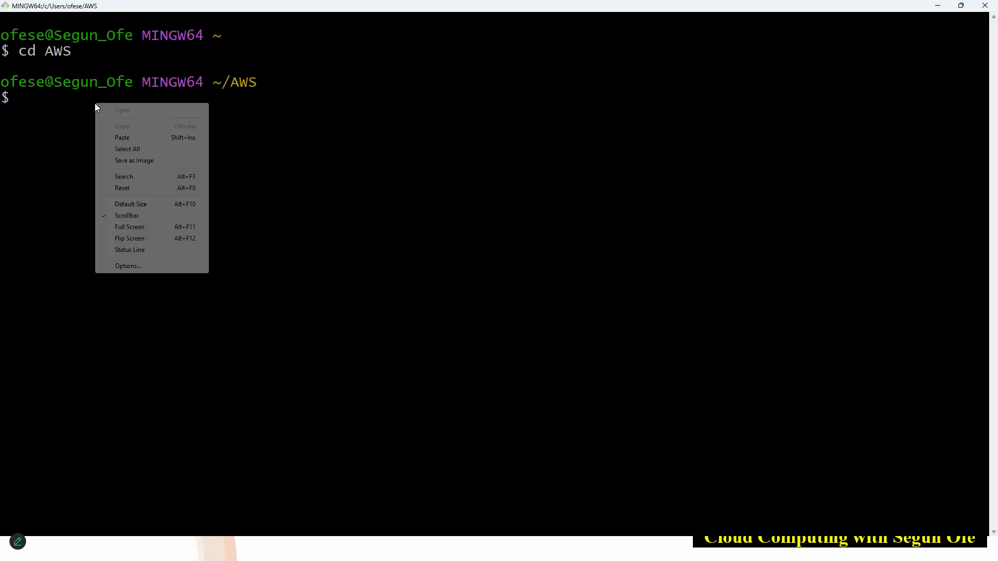
left_click(127, 137)
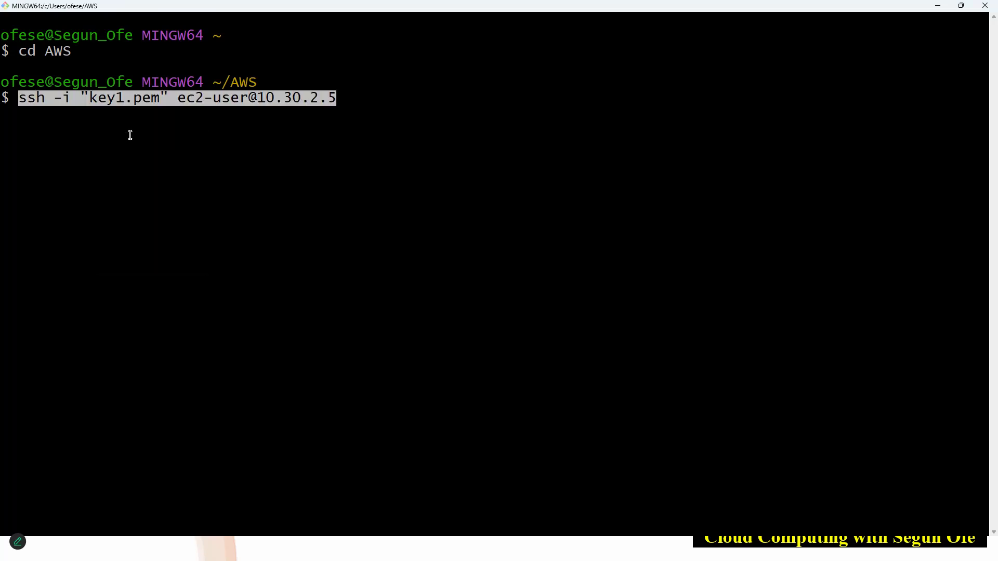
key("Return")
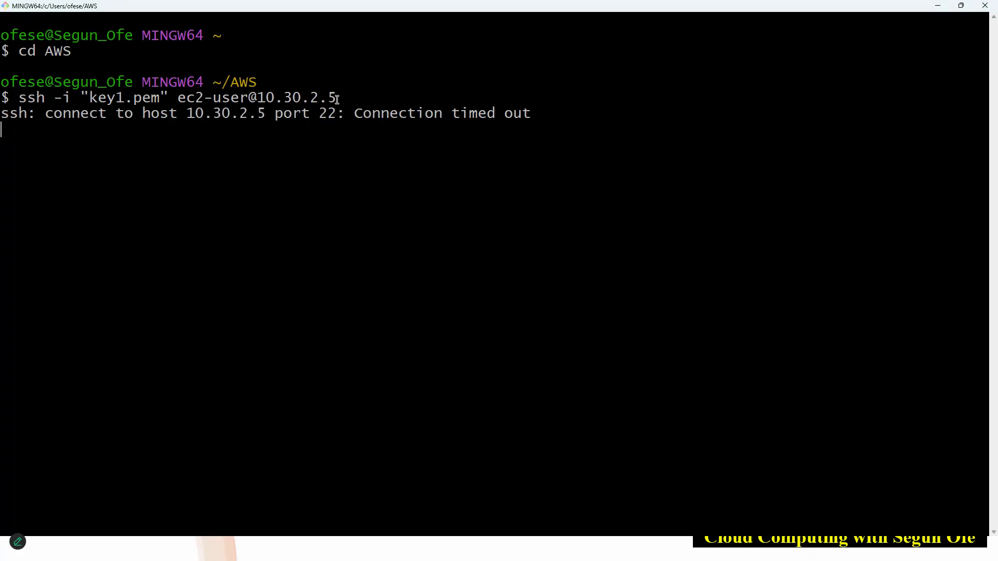
Examine the outcome and the port number reported for the SSH attempt to the private instance.
left_click_drag(358, 114, 528, 112)
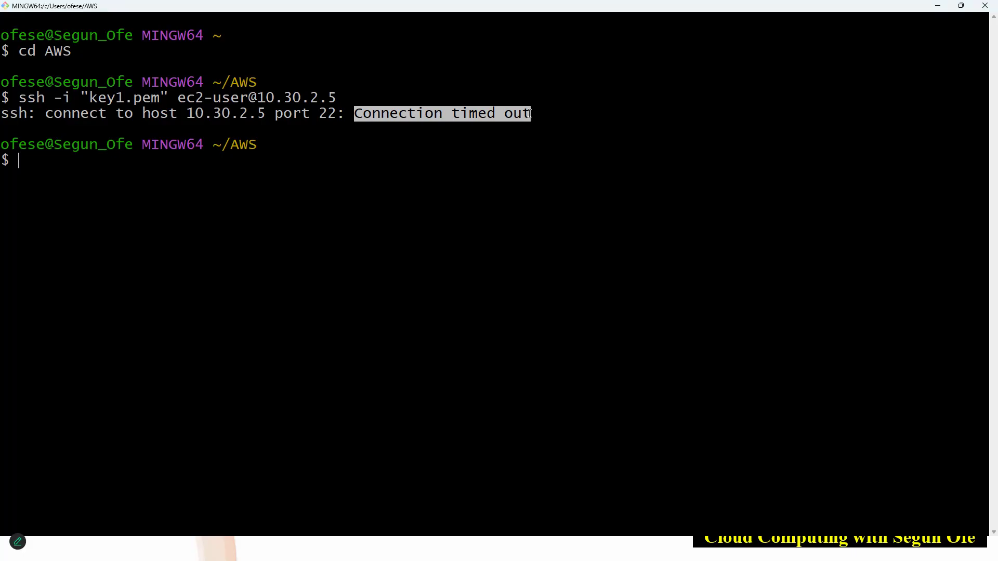
left_click(380, 122)
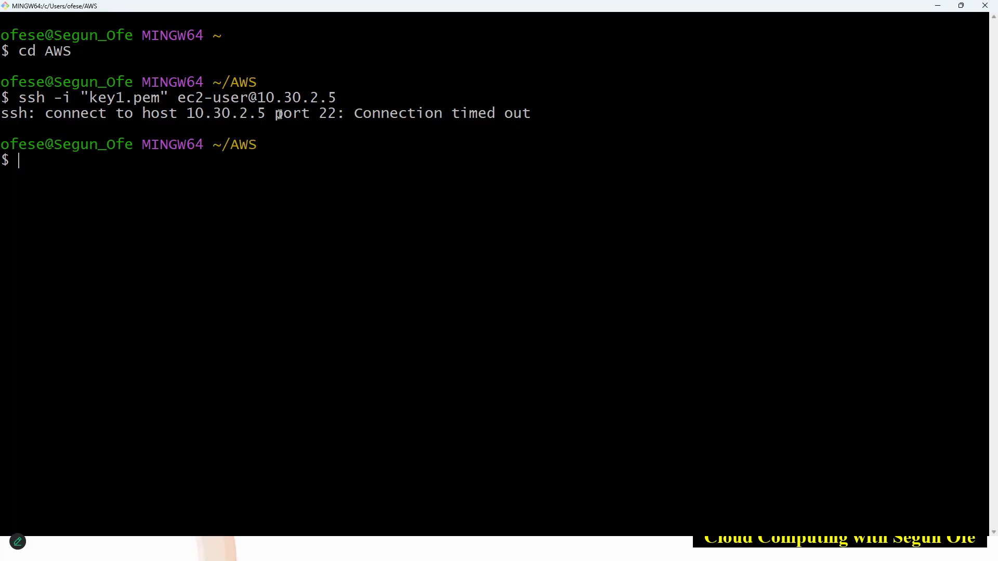
left_click_drag(279, 114, 344, 115)
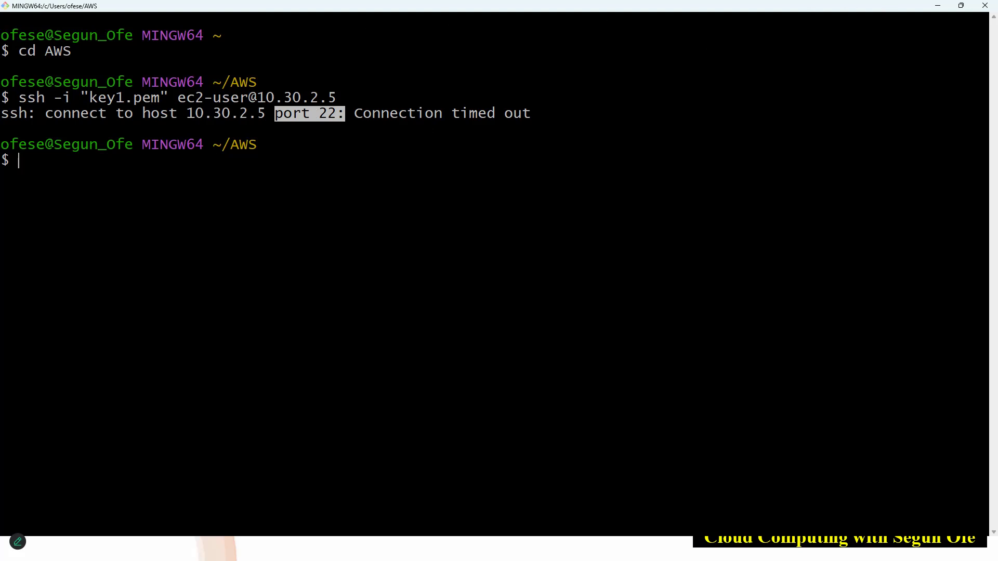
Switch back to the AWS console and check the port range in the inbound security rules of database-server-private.
key("alt+Tab")
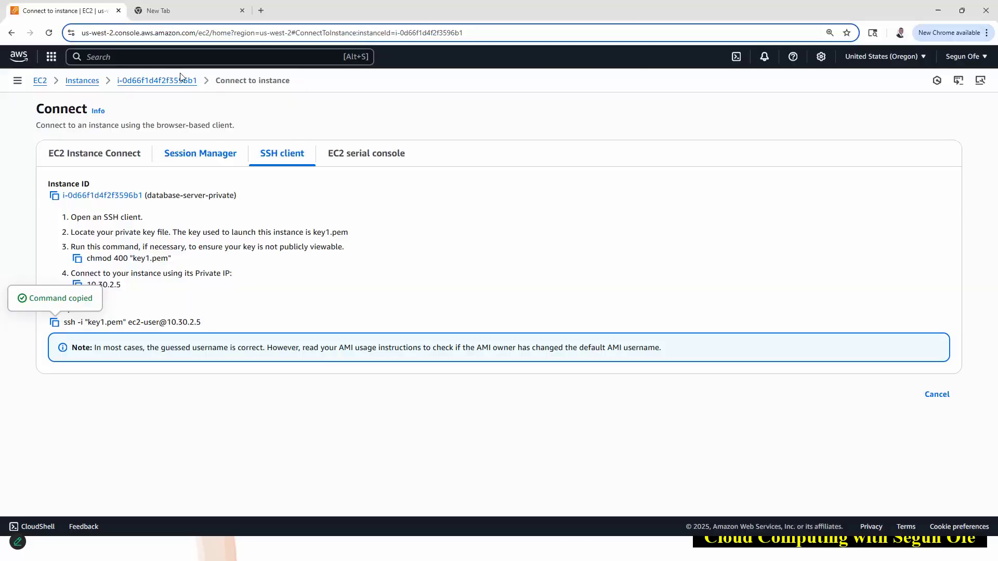
left_click(143, 82)
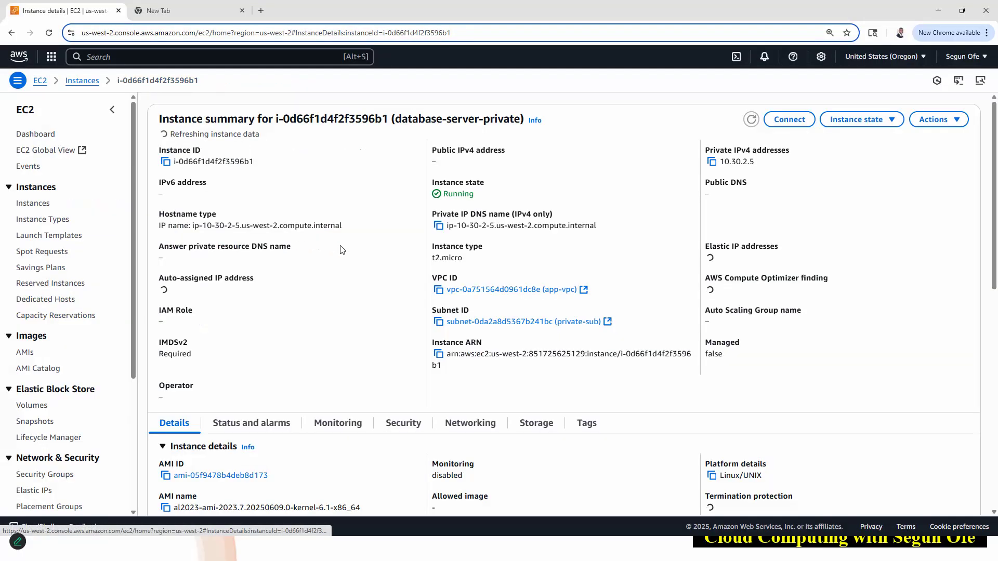
scroll(402, 341, "down", 3)
left_click(404, 282)
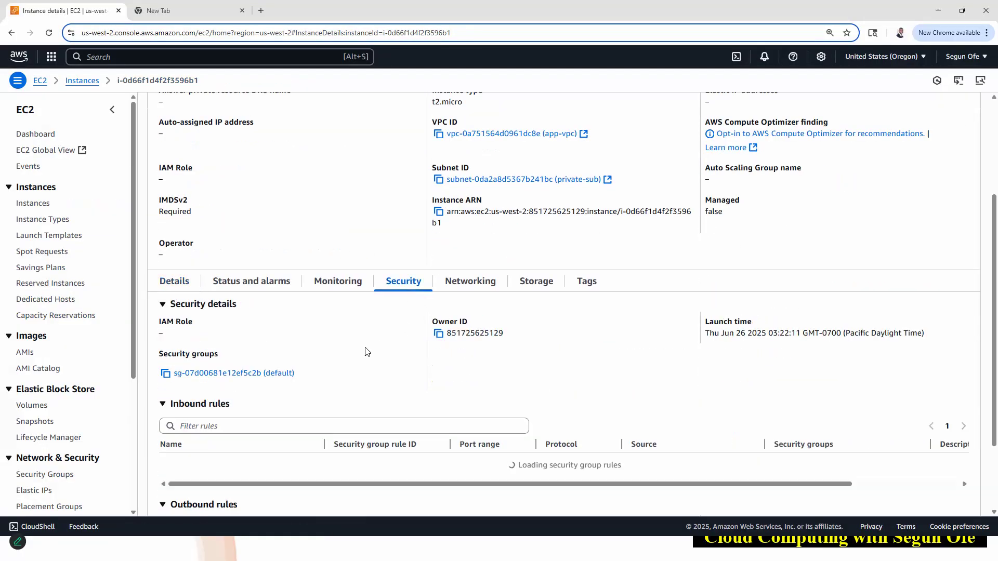
scroll(358, 333, "down", 1)
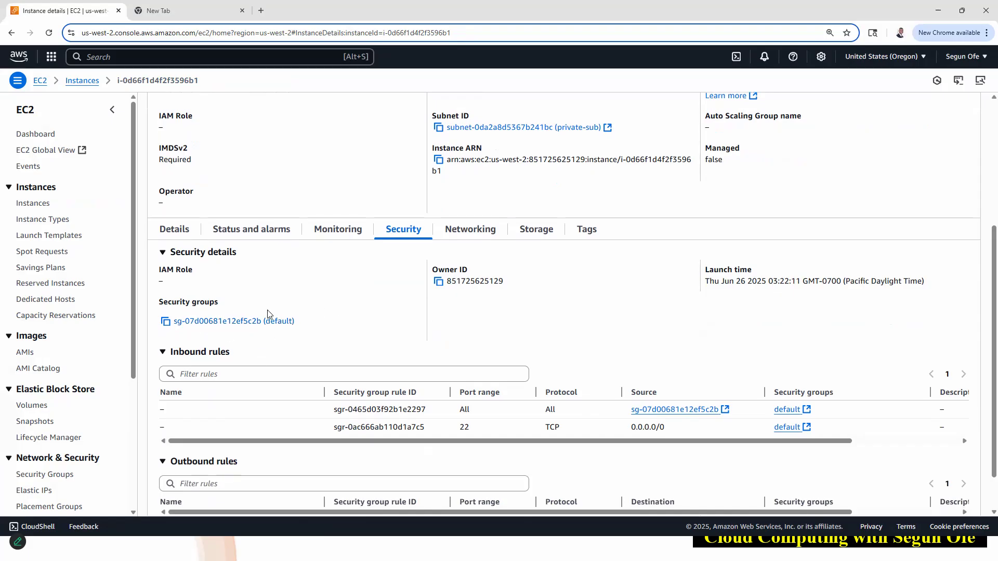
scroll(469, 382, "down", 1)
left_click_drag(469, 382, 454, 382)
double_click(471, 378)
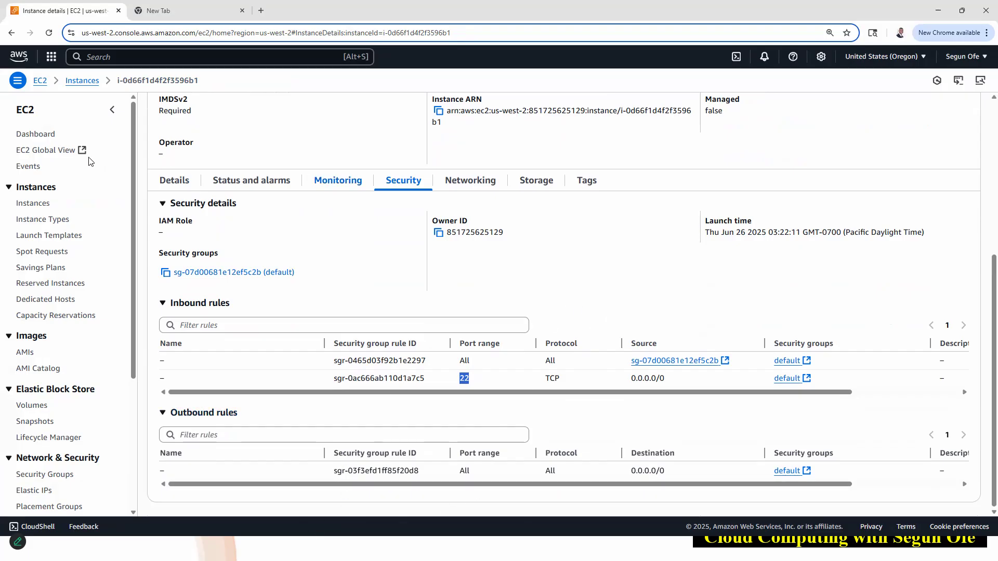
Open the SSH client connection instructions for web-server-pub and copy the example SSH command.
left_click(89, 82)
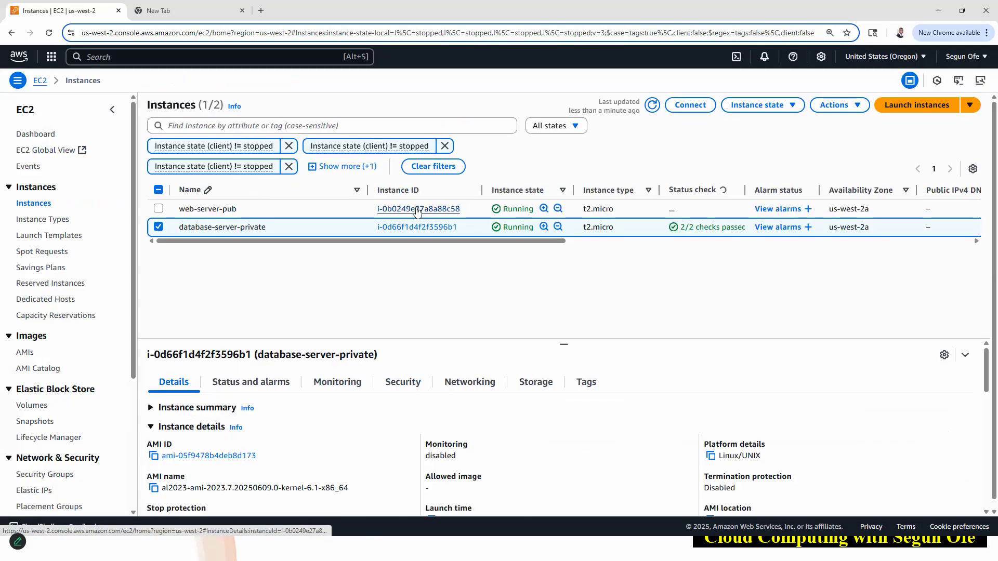
left_click(416, 207)
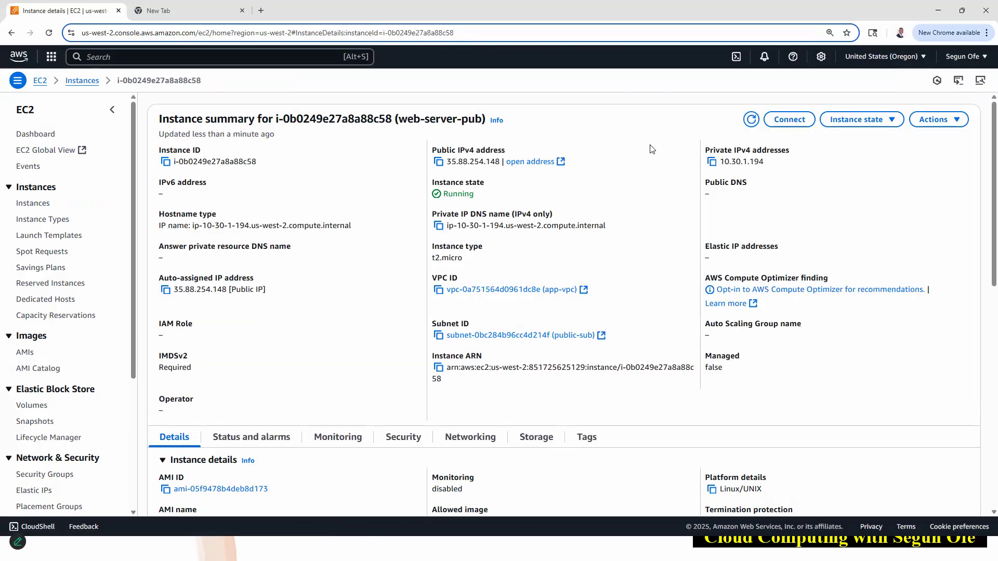
left_click(787, 123)
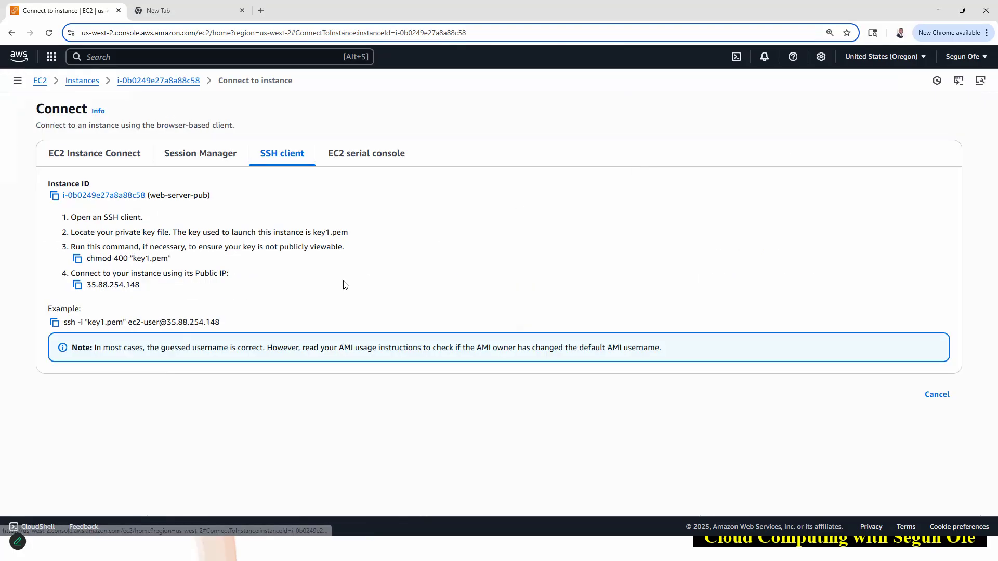
left_click(54, 323)
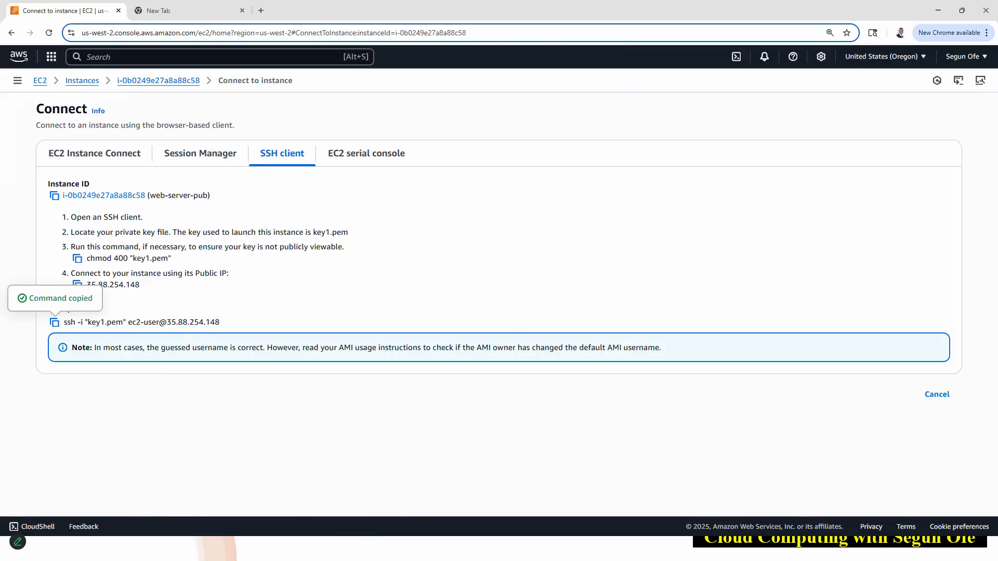
key("alt+Tab")
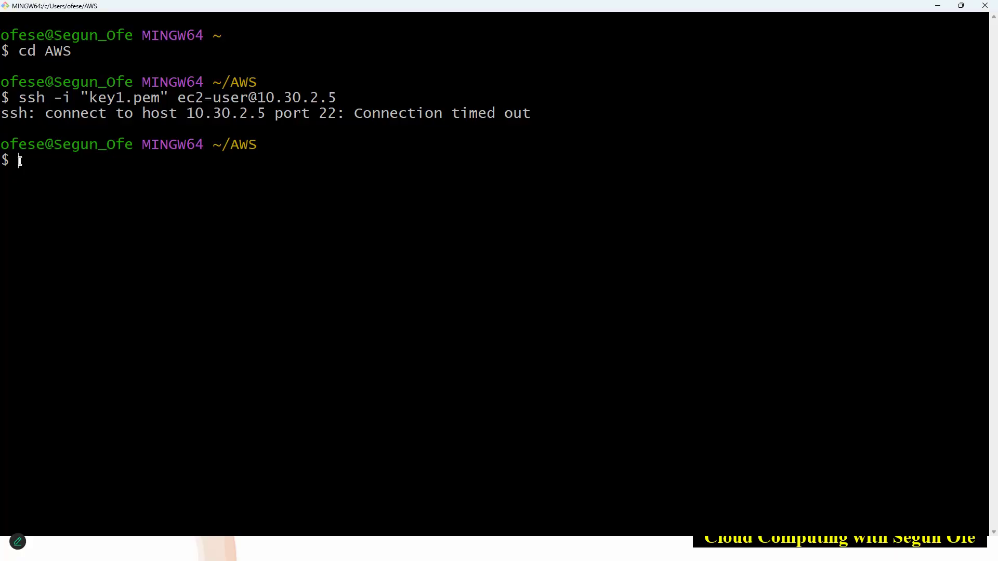
right_click(36, 163)
left_click(66, 198)
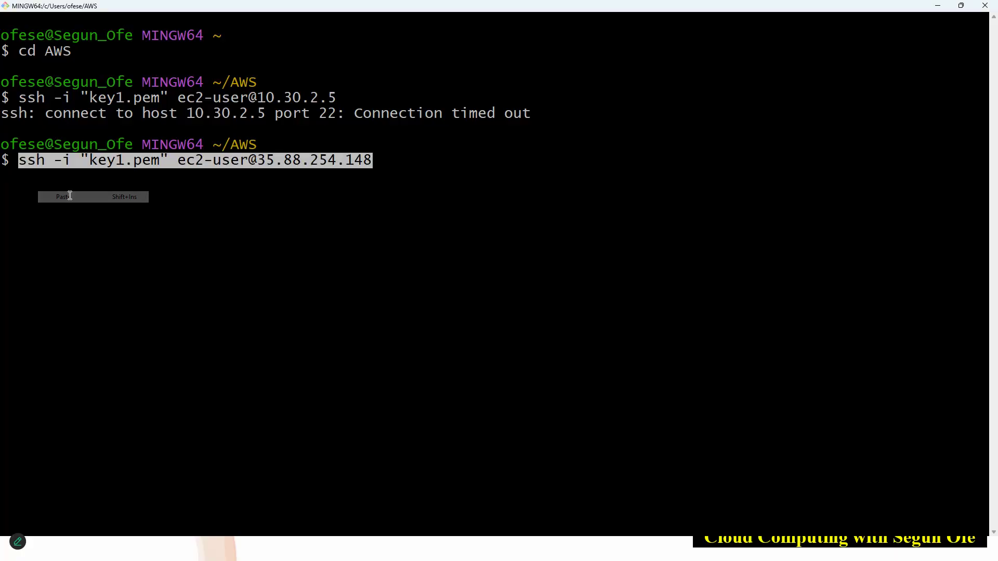
key("Return")
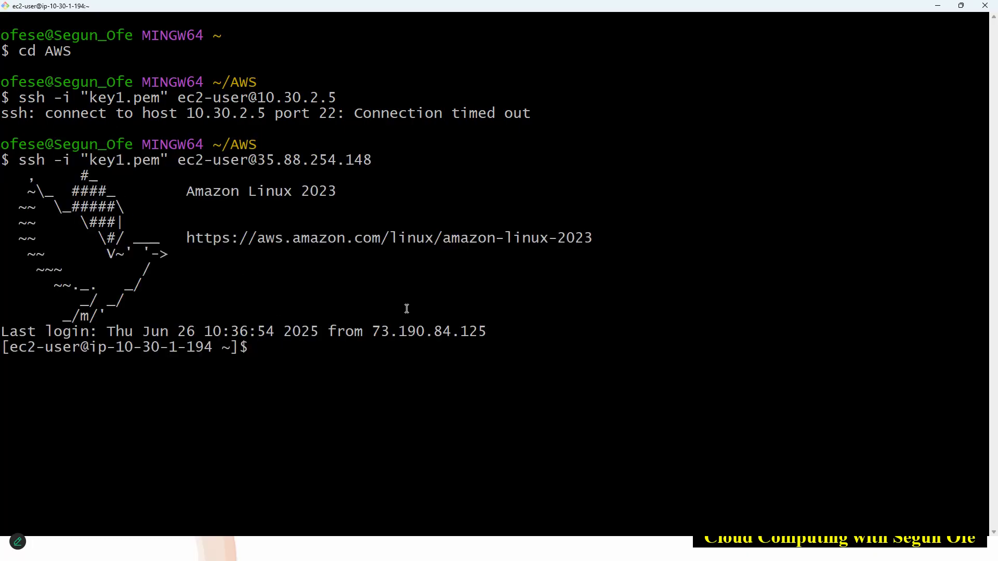
Examine the last login line and the private IP address in the shell prompt of web-server-pub.
left_click_drag(493, 334, 265, 337)
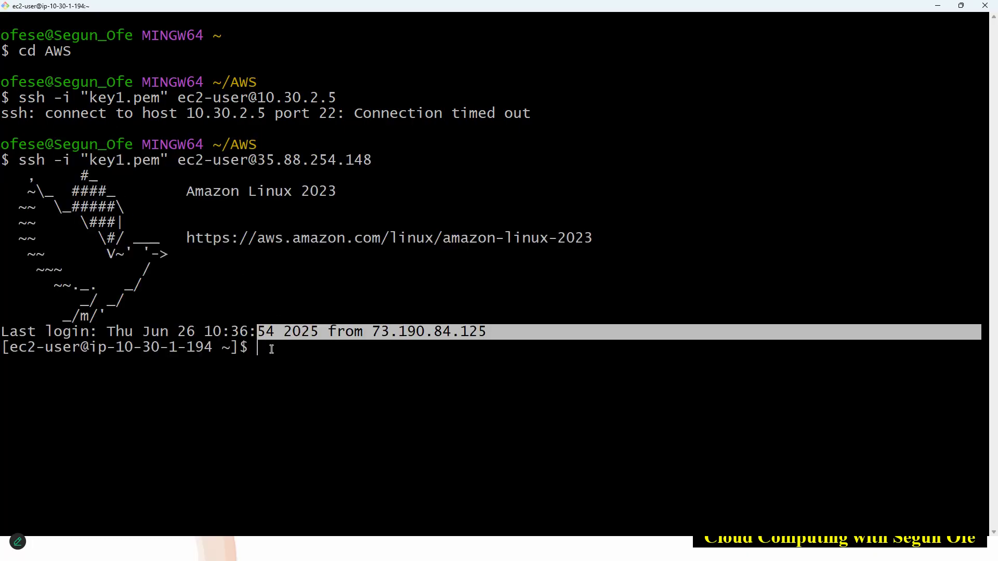
left_click(271, 349)
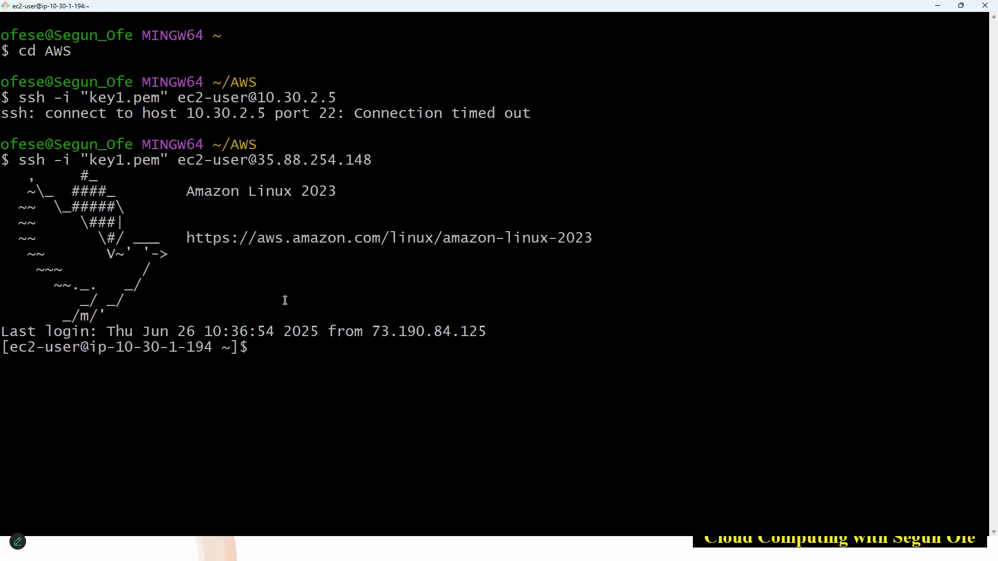
mouse_move(216, 348)
left_mouse_down()
mouse_move(124, 347)
mouse_move(211, 347)
left_mouse_up()
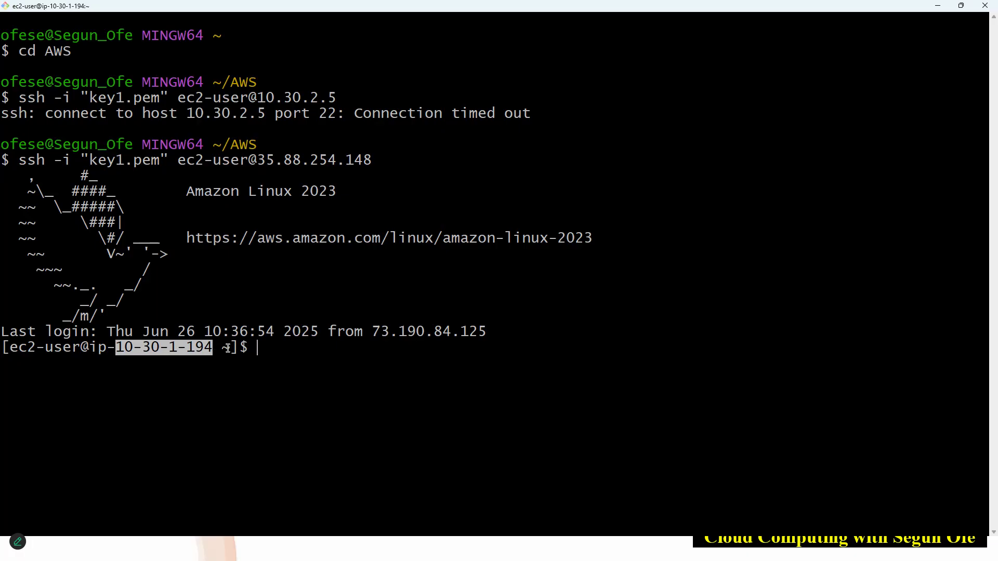
Ping the private instance at 10.30.2.5 from the web-server-pub shell, reusing the address from the earlier SSH command.
left_click(265, 348)
type("ping")
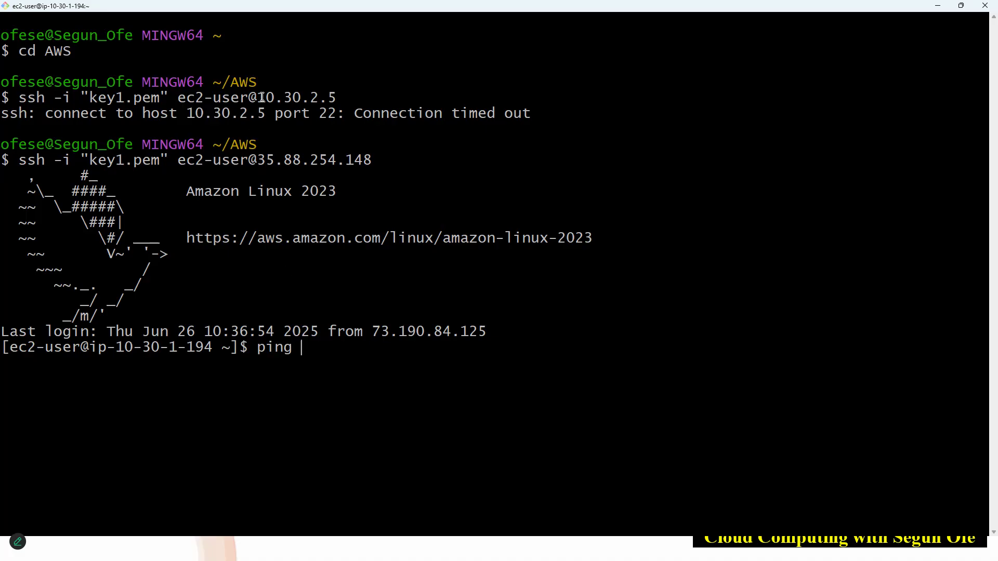
left_click_drag(257, 98, 332, 98)
right_click(332, 98)
left_click(354, 120)
right_click(317, 355)
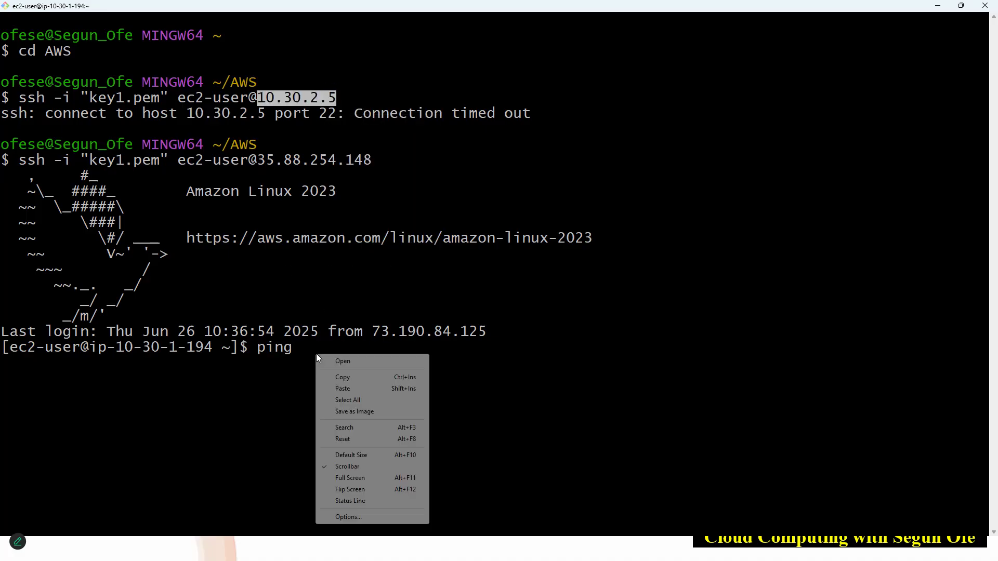
left_click(347, 390)
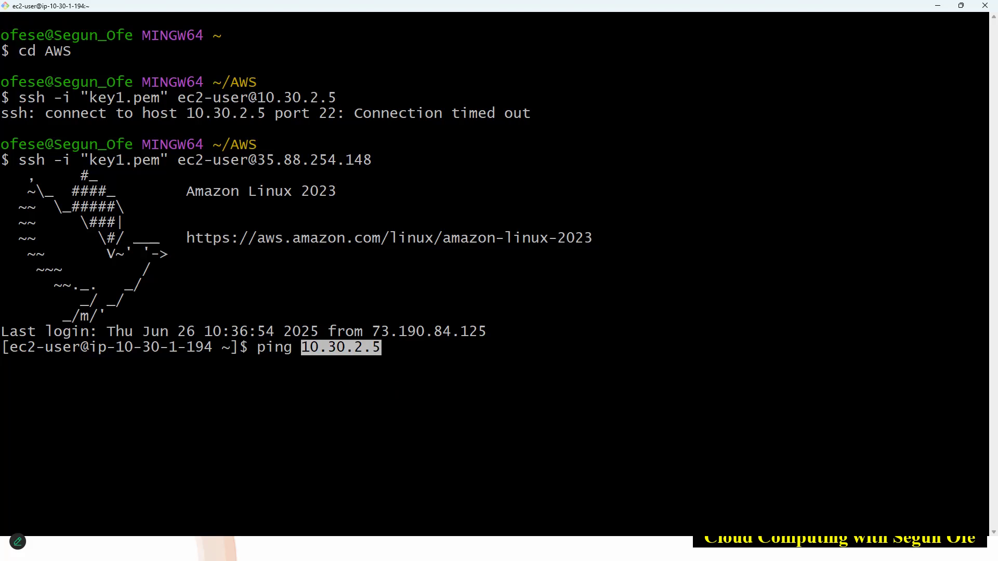
key("Return")
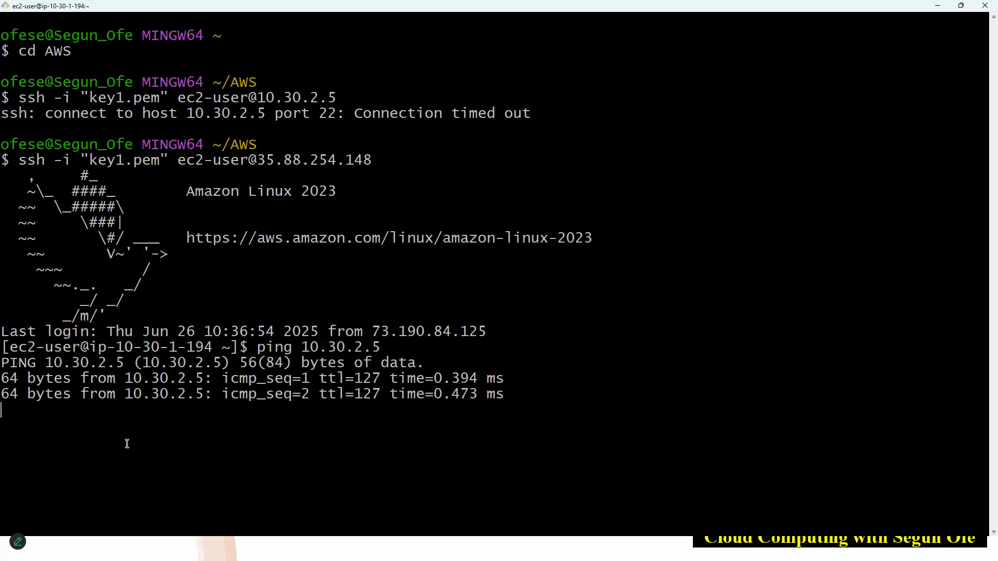